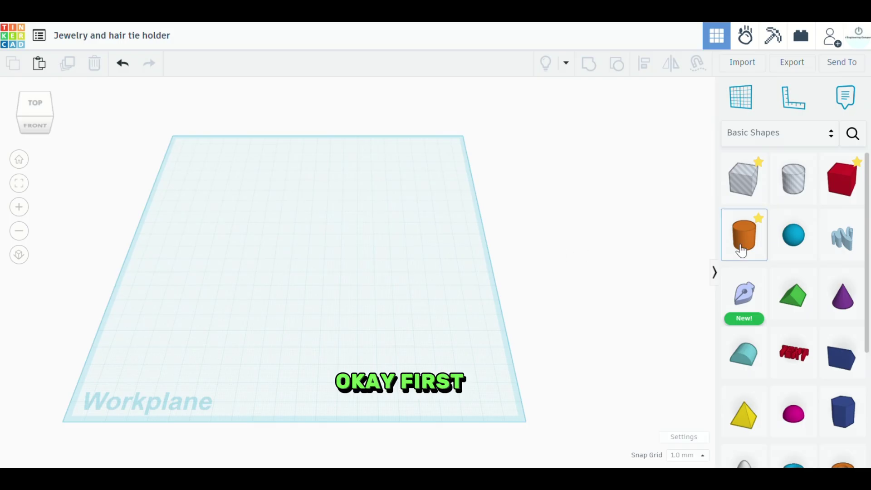
Step: Place a cylinder on the workplane and set both its length and width to 120 mm
{"action": "left_click_drag", "start_coordinate": [741, 249], "coordinate": [319, 252]}
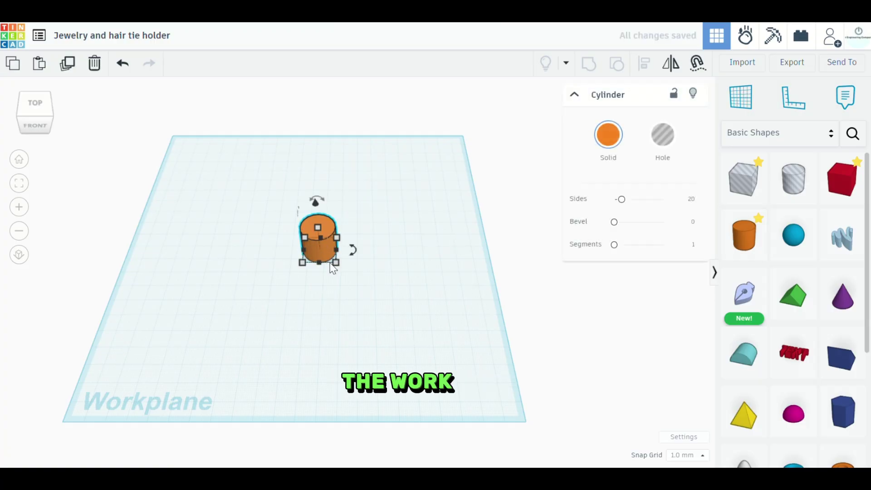
{"action": "scroll", "coordinate": [334, 265], "scroll_direction": "up", "scroll_amount": 1}
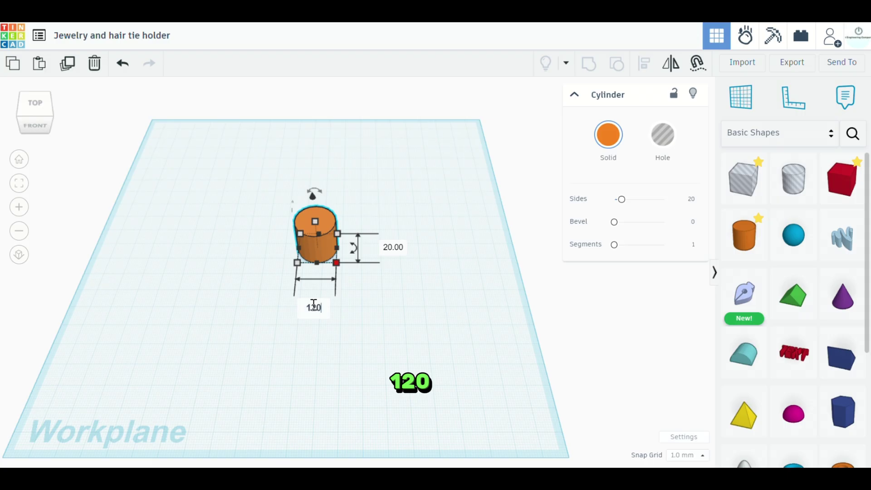
{"action": "left_click", "coordinate": [313, 307]}
{"action": "type", "text": "120"}
{"action": "key", "text": "Return"}
{"action": "middle_click_drag", "start_coordinate": [521, 289], "coordinate": [382, 326]}
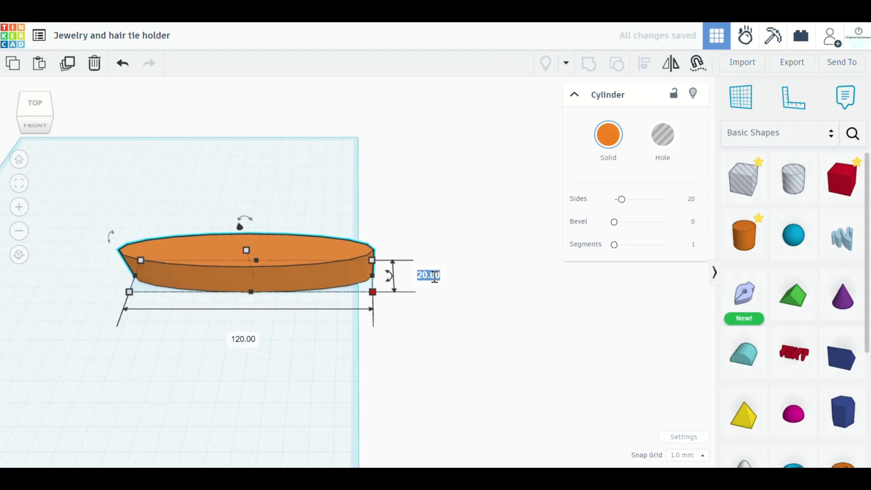
{"action": "left_click", "coordinate": [434, 278]}
{"action": "type", "text": "120"}
{"action": "key", "text": "Return"}
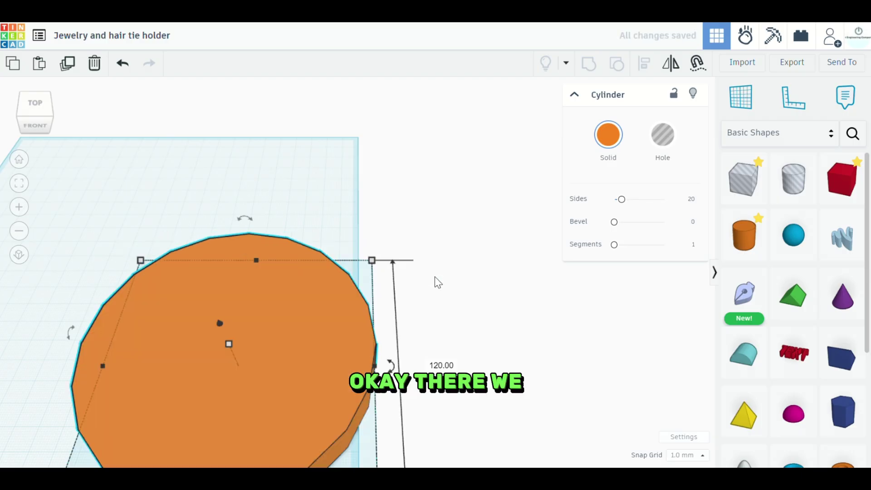
Step: Smooth and round the cylinder with 64 sides, 10 segments and a bevel of 1.48
{"action": "middle_click_drag", "start_coordinate": [449, 295], "coordinate": [439, 204]}
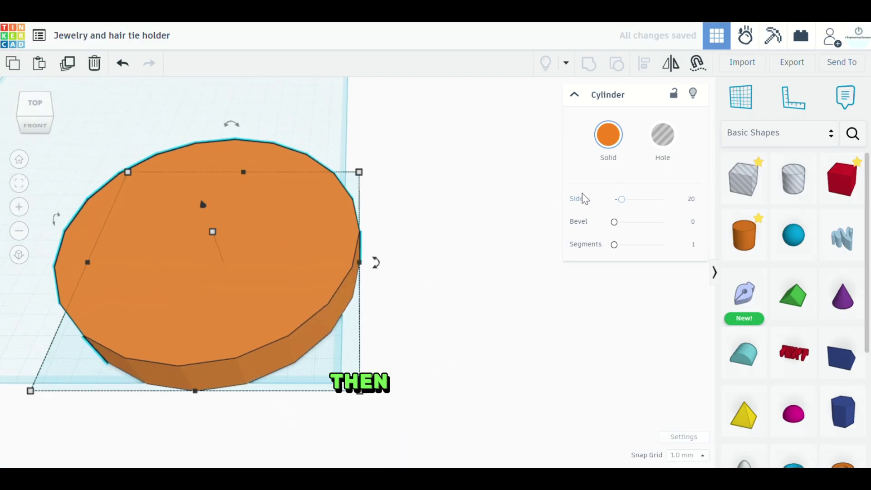
{"action": "left_click_drag", "start_coordinate": [621, 199], "coordinate": [684, 203]}
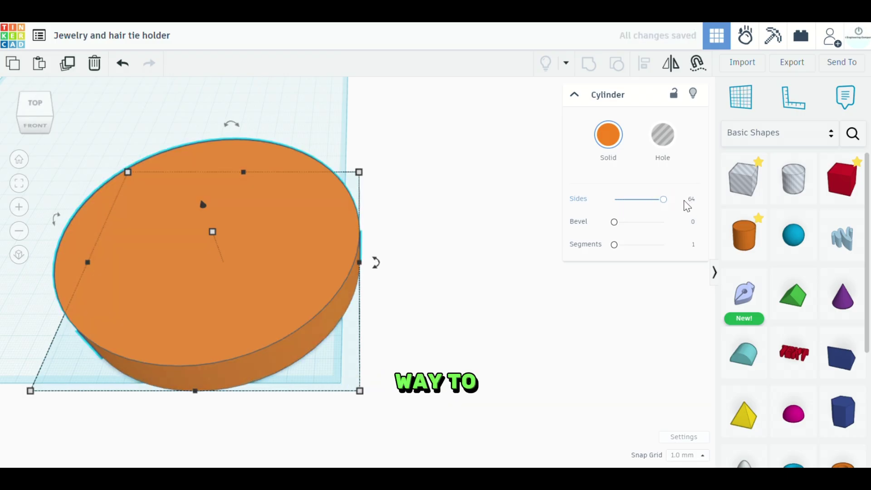
{"action": "right_click_drag", "start_coordinate": [616, 299], "coordinate": [613, 272]}
{"action": "left_click_drag", "start_coordinate": [615, 245], "coordinate": [694, 253]}
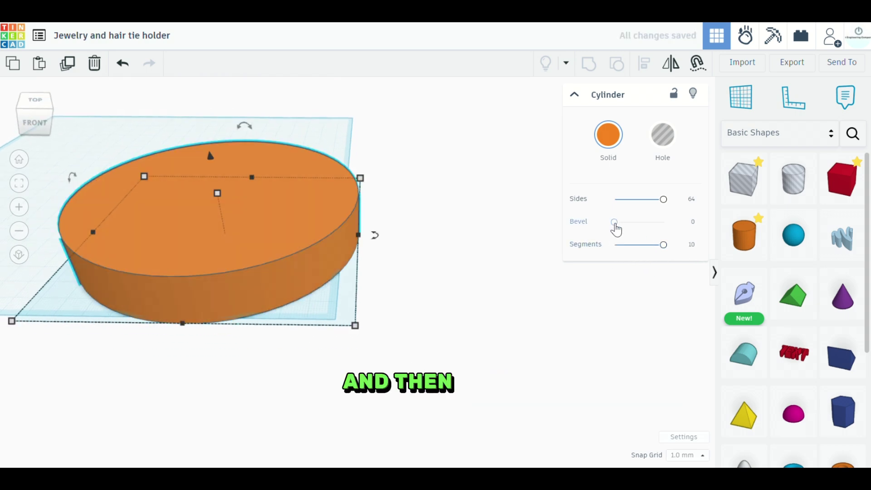
{"action": "left_click_drag", "start_coordinate": [614, 222], "coordinate": [645, 233]}
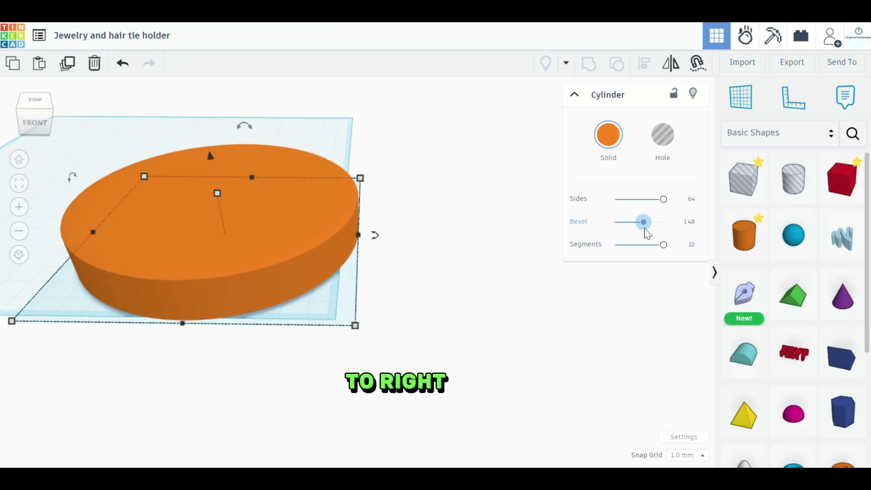
{"action": "right_click_drag", "start_coordinate": [515, 299], "coordinate": [377, 303]}
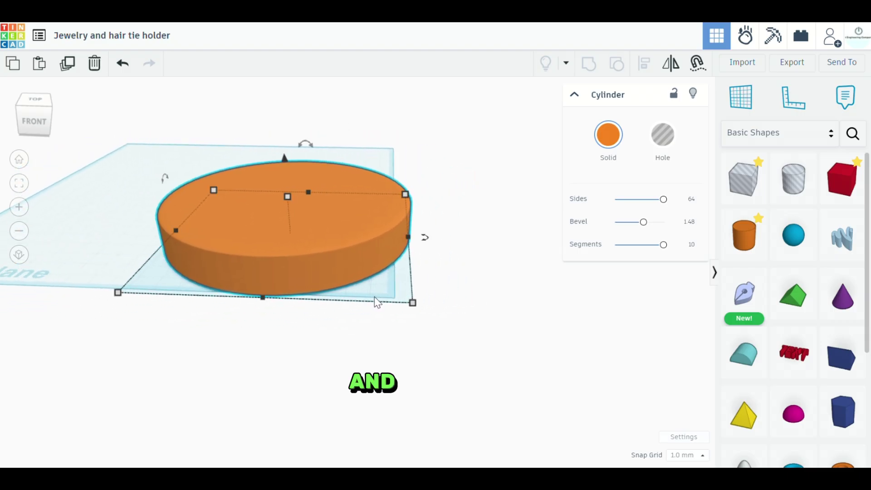
Step: Add a box hole, enlarge it to about 141 by 159 mm and move it over the whole cylinder
{"action": "left_click", "coordinate": [380, 336]}
{"action": "left_click_drag", "start_coordinate": [742, 178], "coordinate": [182, 177]}
{"action": "right_click_drag", "start_coordinate": [228, 140], "coordinate": [198, 179]}
{"action": "left_click_drag", "start_coordinate": [181, 164], "coordinate": [348, 418]}
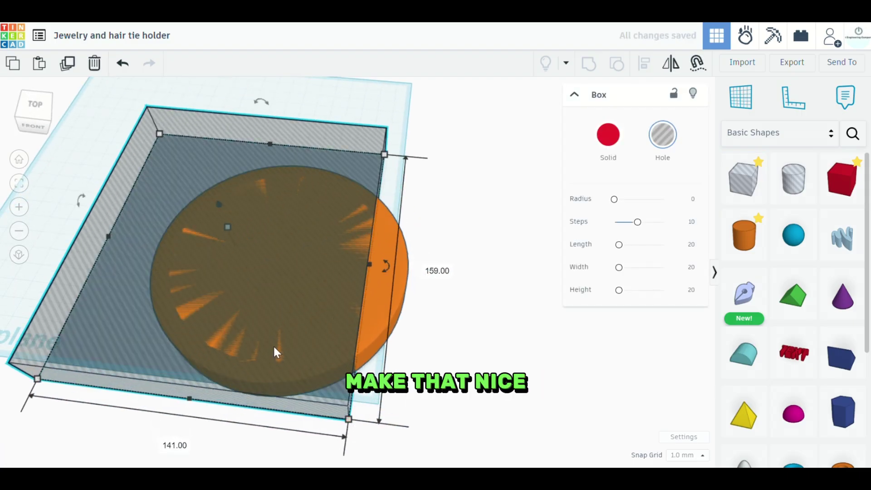
{"action": "left_click_drag", "start_coordinate": [262, 335], "coordinate": [326, 342]}
Step: Lower the box hole until its upper face sits just within the cylinder's bottom bevel
{"action": "right_click_drag", "start_coordinate": [491, 356], "coordinate": [474, 305]}
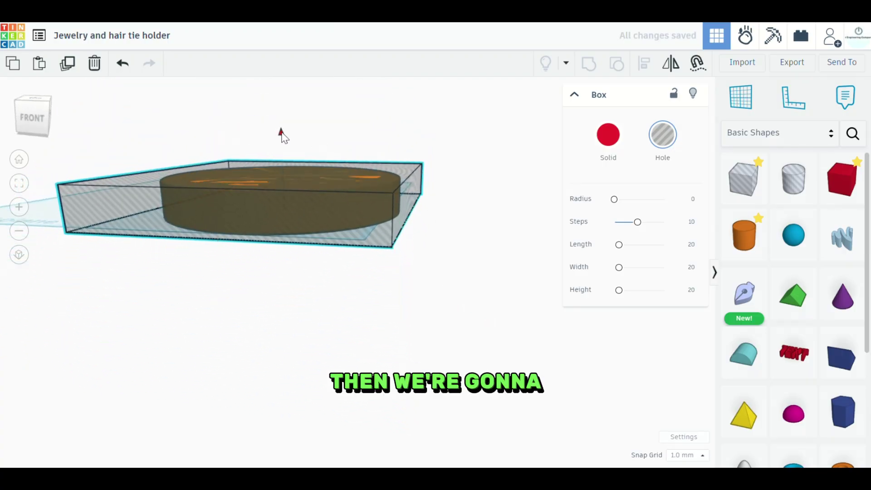
{"action": "left_click_drag", "start_coordinate": [281, 134], "coordinate": [289, 165]}
{"action": "scroll", "coordinate": [390, 222], "scroll_direction": "up", "scroll_amount": 5}
{"action": "scroll", "coordinate": [390, 226], "scroll_direction": "up", "scroll_amount": 2}
{"action": "mouse_move", "coordinate": [402, 289]}
{"action": "right_mouse_down"}
{"action": "mouse_move", "coordinate": [415, 248]}
{"action": "mouse_move", "coordinate": [350, 273]}
{"action": "mouse_move", "coordinate": [375, 272]}
{"action": "mouse_move", "coordinate": [364, 270]}
{"action": "mouse_move", "coordinate": [403, 306]}
{"action": "right_mouse_up"}
{"action": "scroll", "coordinate": [413, 249], "scroll_direction": "up", "scroll_amount": 3}
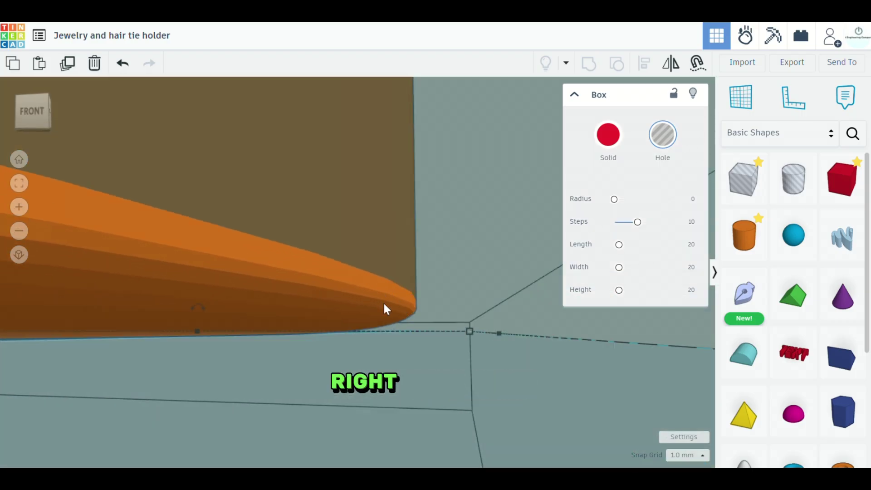
{"action": "left_click", "coordinate": [473, 270]}
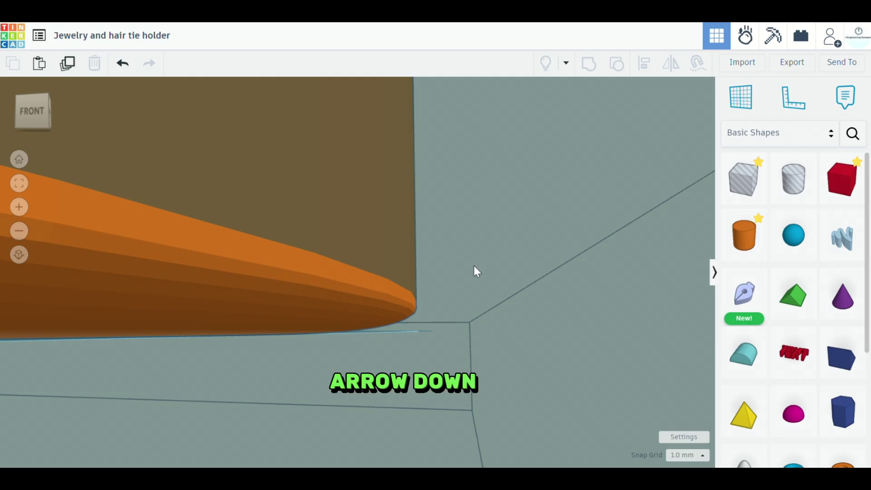
Step: Set the snap grid to 0.1 mm and nudge the box hole down to where the bottom bevel ends
{"action": "left_click", "coordinate": [688, 455]}
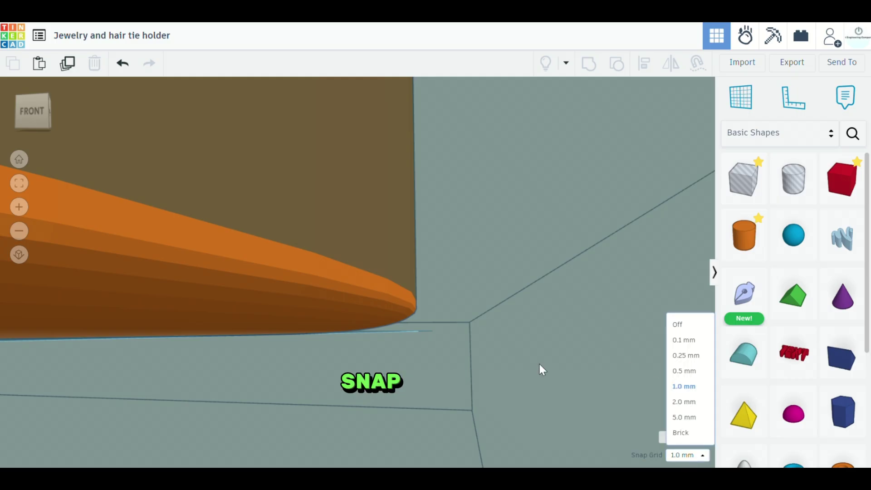
{"action": "left_click", "coordinate": [699, 341]}
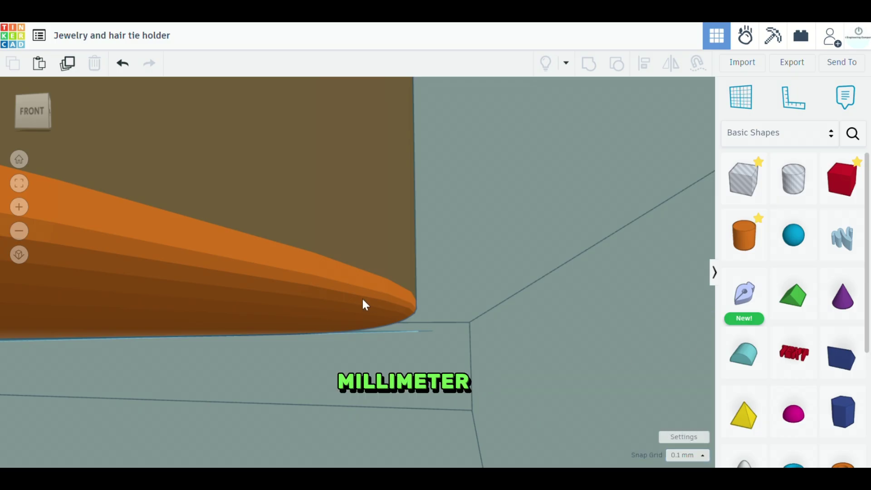
{"action": "scroll", "coordinate": [497, 311], "scroll_direction": "down", "scroll_amount": 3}
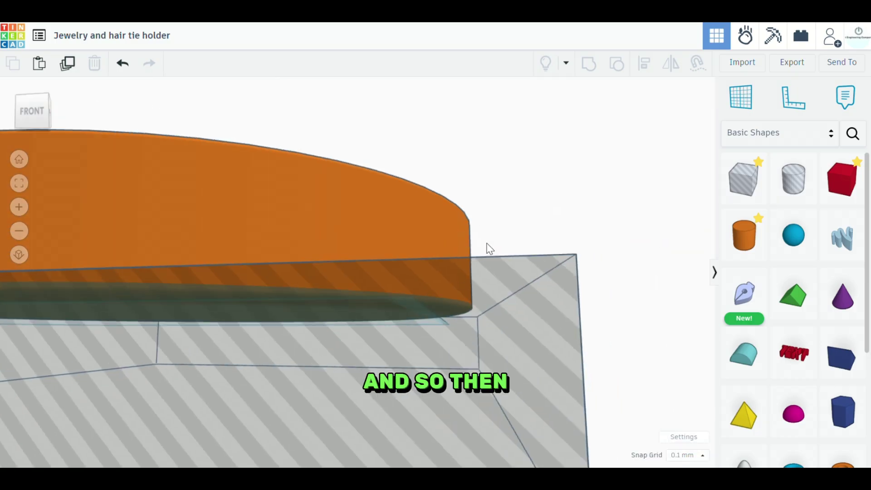
{"action": "left_click", "coordinate": [497, 286]}
{"action": "scroll", "coordinate": [491, 323], "scroll_direction": "up", "scroll_amount": 5}
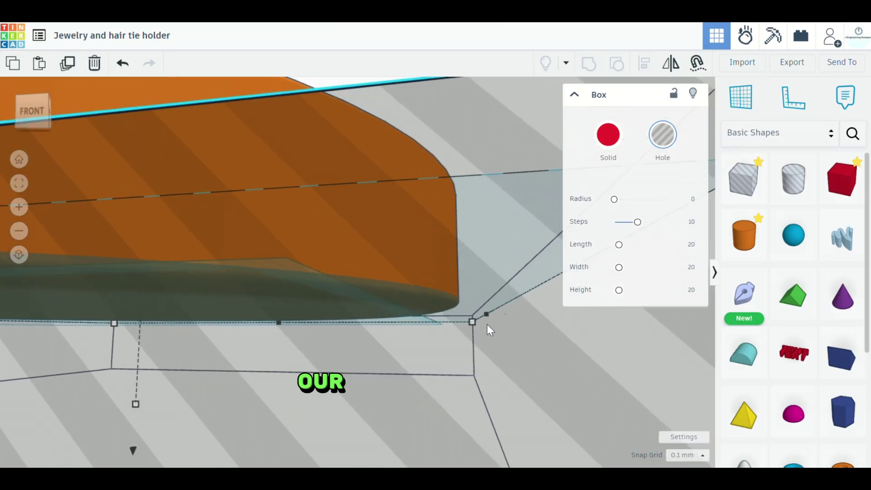
{"action": "scroll", "coordinate": [433, 287], "scroll_direction": "up", "scroll_amount": 5}
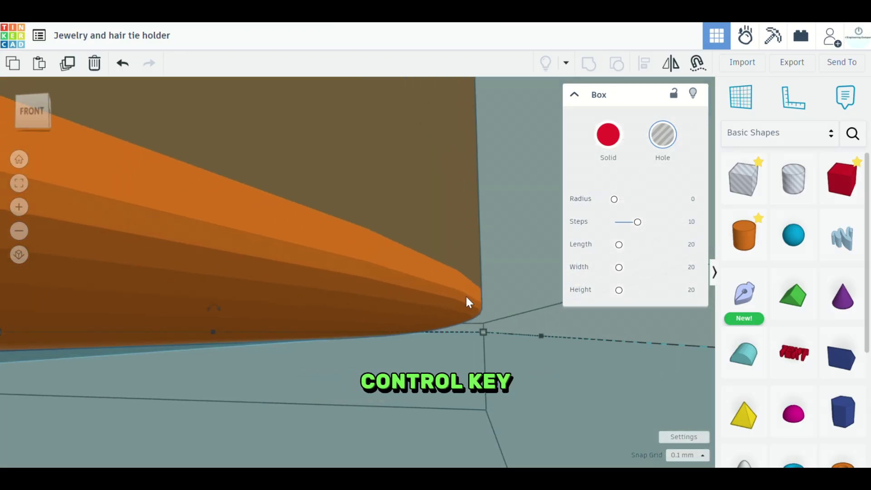
{"action": "key", "text": "Down"}
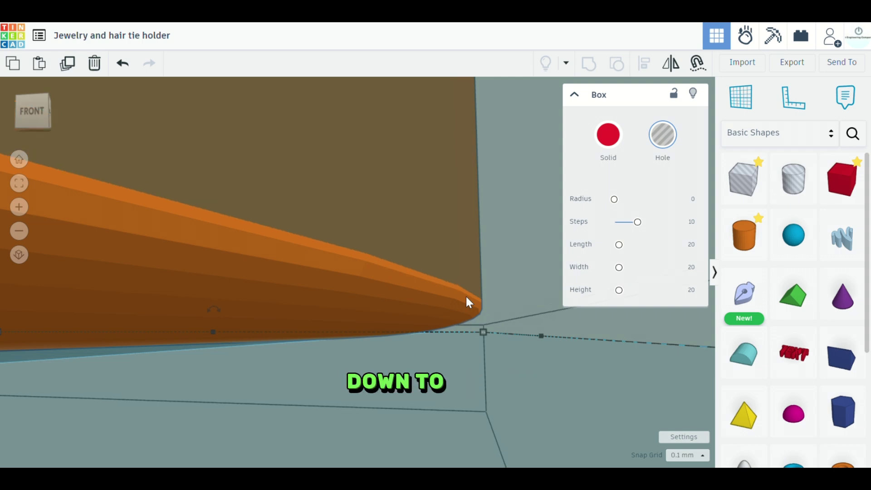
{"action": "key", "text": "Down"}
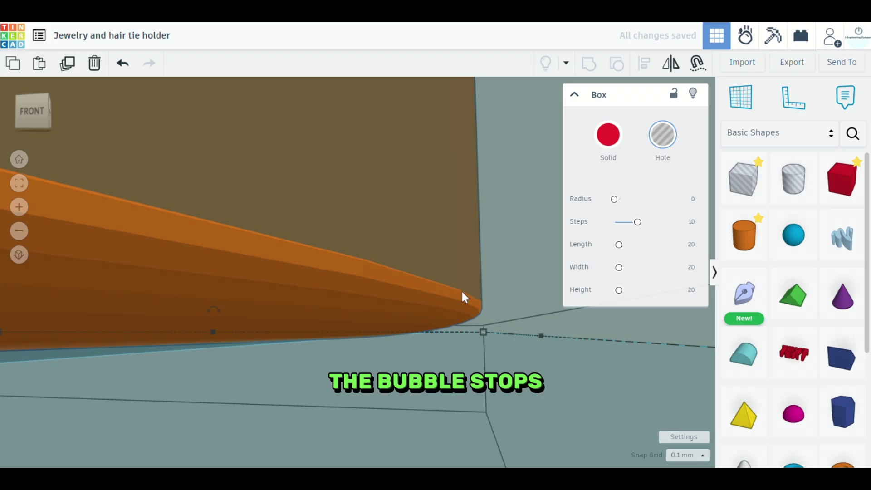
{"action": "key", "text": "Down"}
Step: Group the cylinder with the box hole to cut off the rounded bottom edge
{"action": "scroll", "coordinate": [460, 288], "scroll_direction": "down", "scroll_amount": 5}
{"action": "left_click", "coordinate": [463, 155]}
{"action": "right_click_drag", "start_coordinate": [464, 154], "coordinate": [464, 193]}
{"action": "scroll", "coordinate": [503, 194], "scroll_direction": "down", "scroll_amount": 2}
{"action": "left_click_drag", "start_coordinate": [558, 192], "coordinate": [383, 134]}
{"action": "left_click", "coordinate": [587, 65]}
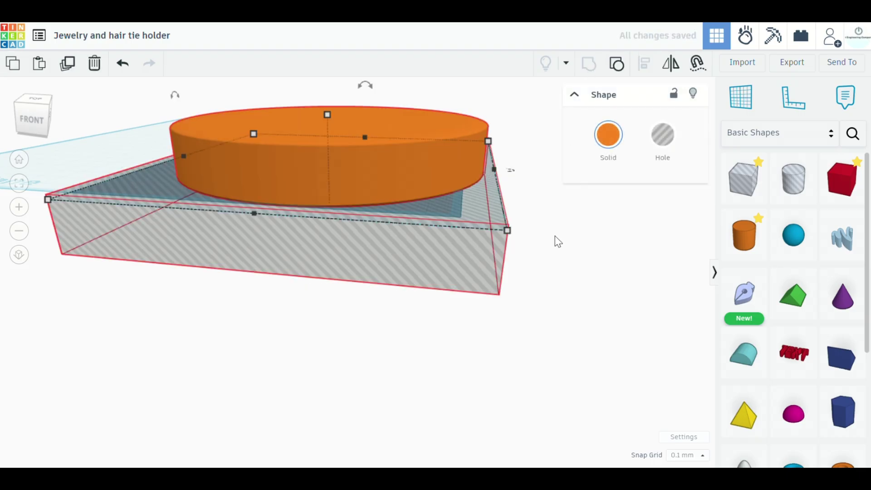
{"action": "scroll", "coordinate": [377, 245], "scroll_direction": "up", "scroll_amount": 3}
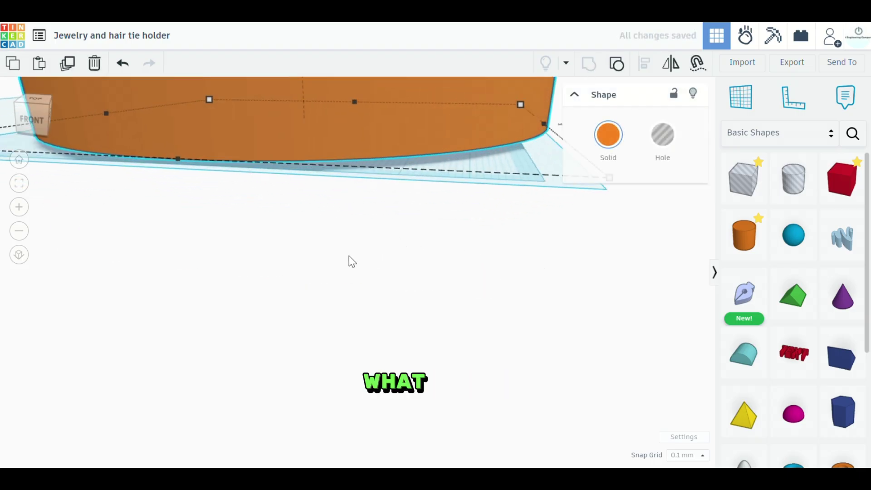
{"action": "left_click", "coordinate": [349, 256]}
Step: Place a ruler near the back right corner of the workplane and select the disc to show its dimensions
{"action": "right_click_drag", "start_coordinate": [386, 204], "coordinate": [448, 294]}
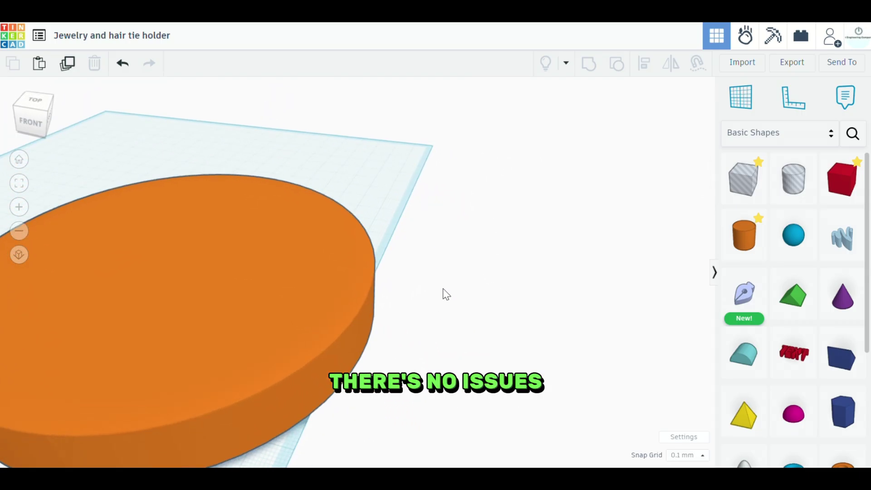
{"action": "scroll", "coordinate": [445, 293], "scroll_direction": "down", "scroll_amount": 2}
{"action": "middle_click_drag", "start_coordinate": [430, 281], "coordinate": [490, 276]}
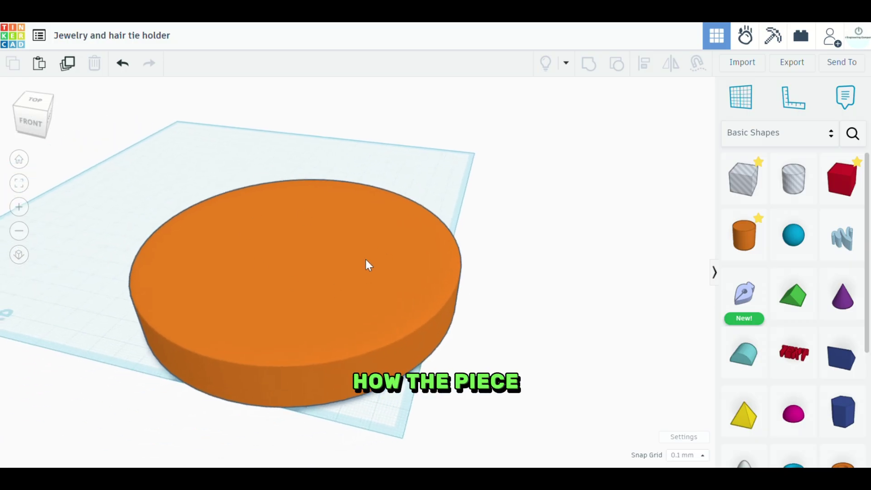
{"action": "middle_click_drag", "start_coordinate": [404, 258], "coordinate": [472, 285]}
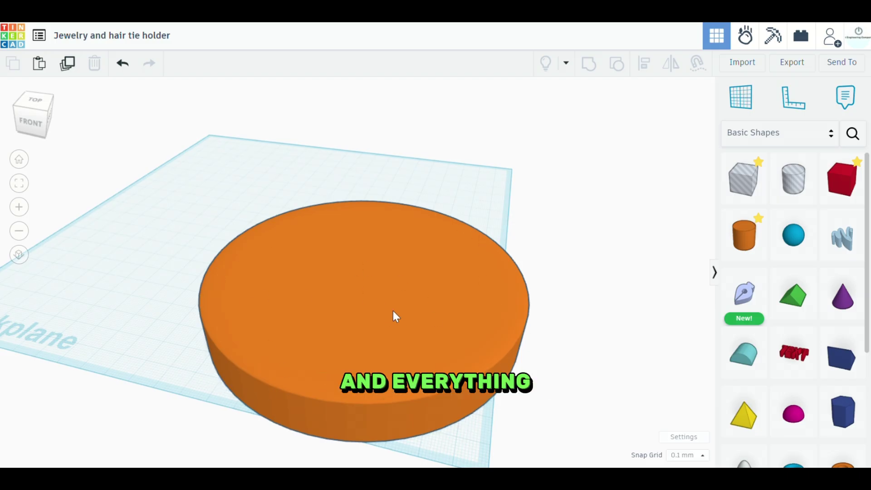
{"action": "left_click_drag", "start_coordinate": [385, 299], "coordinate": [347, 243]}
{"action": "right_click_drag", "start_coordinate": [485, 295], "coordinate": [512, 301]}
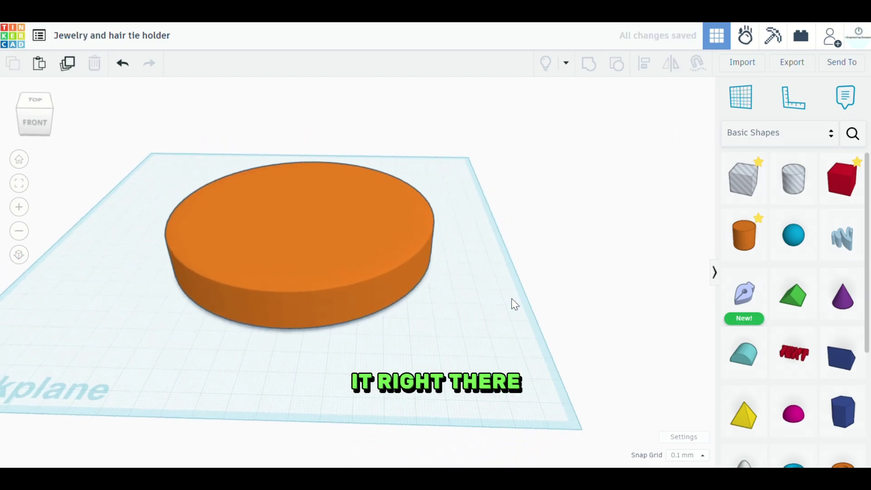
{"action": "left_click", "coordinate": [793, 112]}
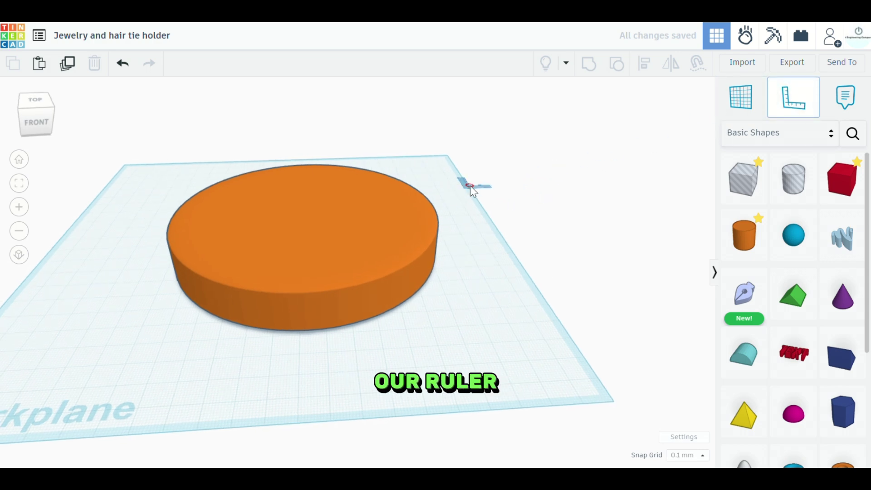
{"action": "left_click", "coordinate": [470, 186]}
{"action": "right_click_drag", "start_coordinate": [552, 243], "coordinate": [353, 252]}
{"action": "left_click", "coordinate": [354, 252]}
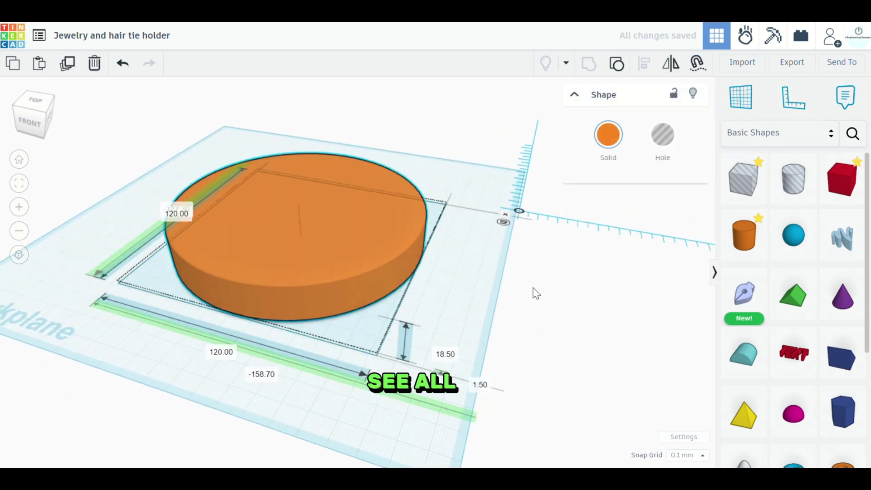
Step: Set the disc's elevation above the workplane to 0 and dismiss the ruler
{"action": "mouse_move", "coordinate": [533, 292]}
{"action": "right_mouse_down"}
{"action": "mouse_move", "coordinate": [539, 270]}
{"action": "mouse_move", "coordinate": [539, 277]}
{"action": "right_mouse_up"}
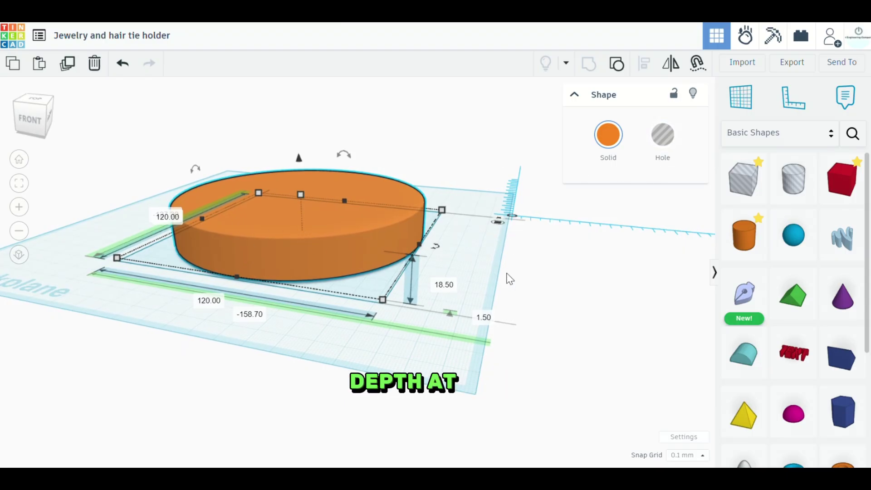
{"action": "middle_click_drag", "start_coordinate": [184, 315], "coordinate": [195, 317]}
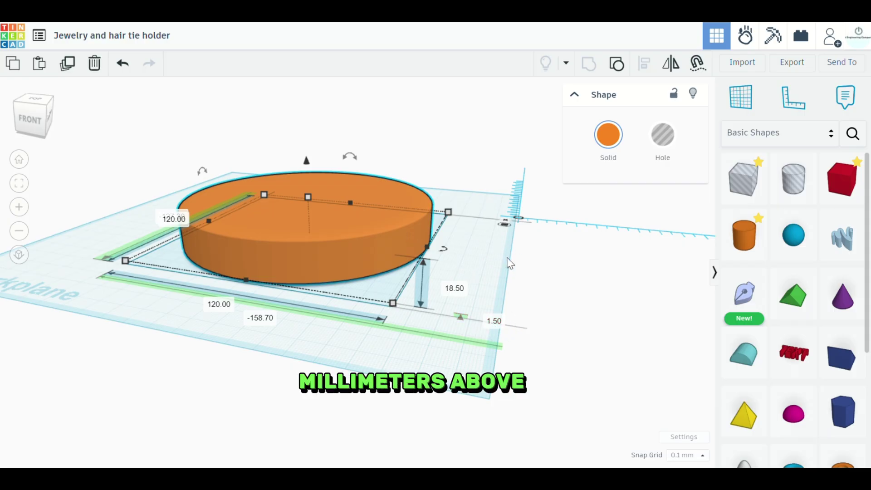
{"action": "right_click_drag", "start_coordinate": [508, 268], "coordinate": [467, 336]}
{"action": "left_click", "coordinate": [466, 331]}
{"action": "type", "text": "0"}
{"action": "key", "text": "Return"}
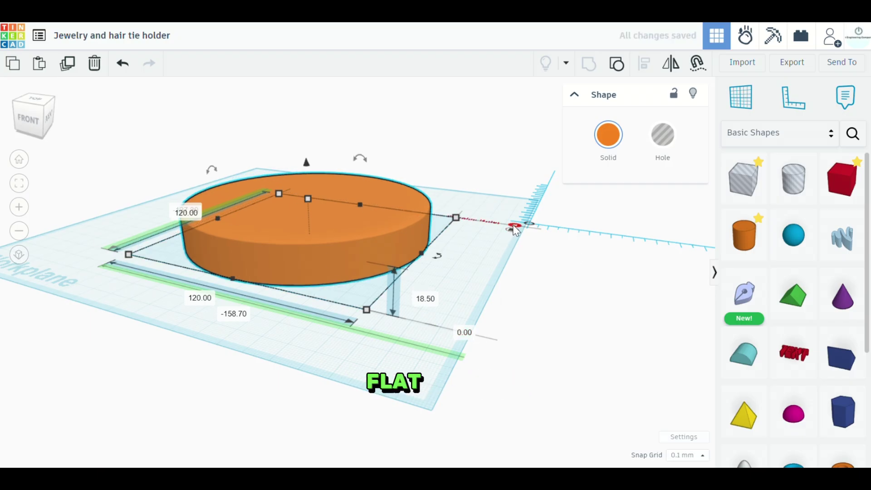
{"action": "left_click", "coordinate": [330, 355]}
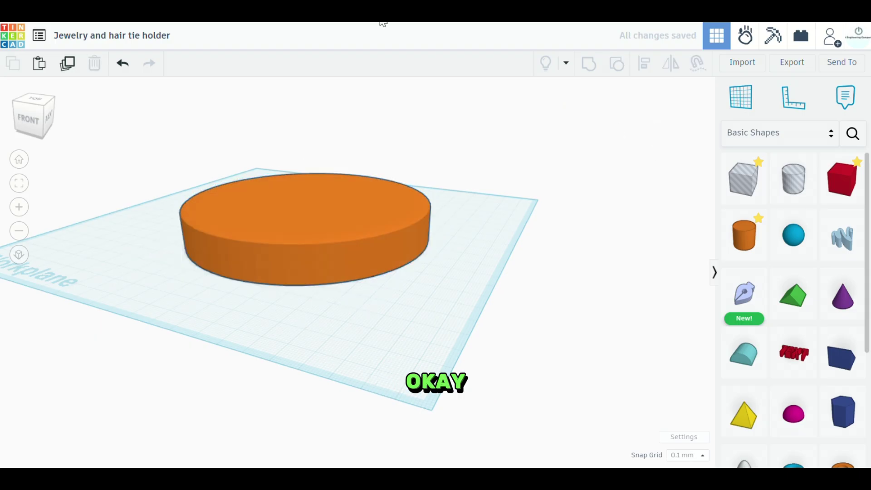
Step: Set the disc's height to 20 mm
{"action": "left_click", "coordinate": [325, 216]}
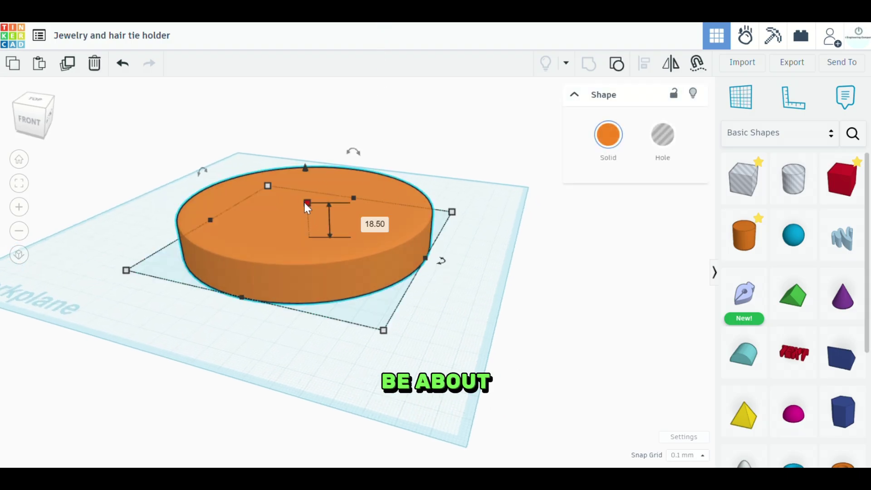
{"action": "left_click", "coordinate": [365, 221]}
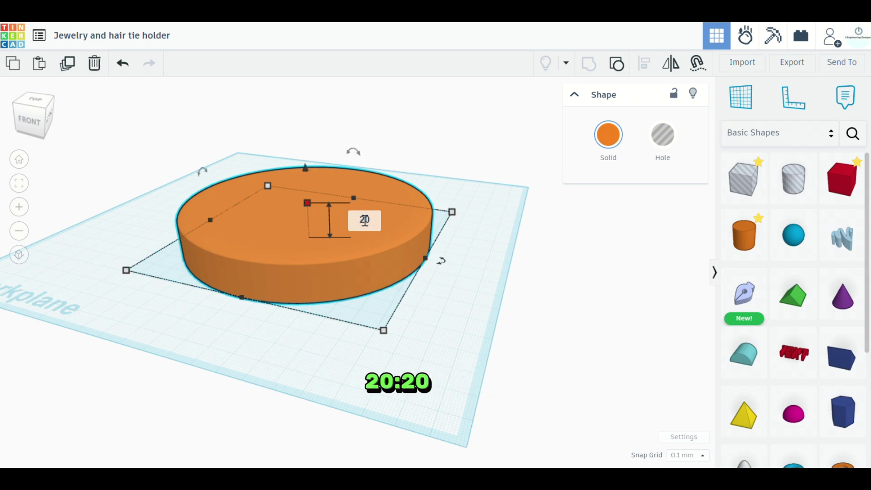
{"action": "key", "text": "Return"}
{"action": "left_click", "coordinate": [435, 281]}
{"action": "right_click_drag", "start_coordinate": [434, 281], "coordinate": [470, 279]}
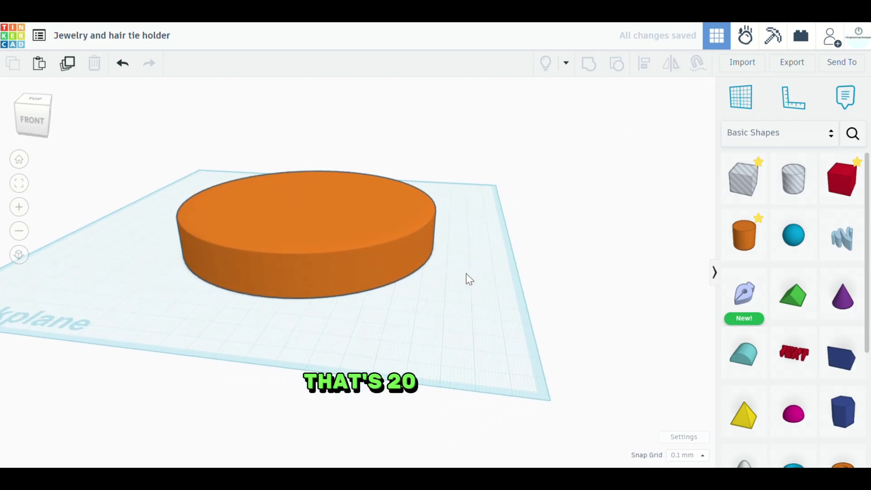
Step: Duplicate the orange disc in place
{"action": "right_click_drag", "start_coordinate": [464, 344], "coordinate": [462, 322]}
{"action": "right_click_drag", "start_coordinate": [447, 292], "coordinate": [291, 179]}
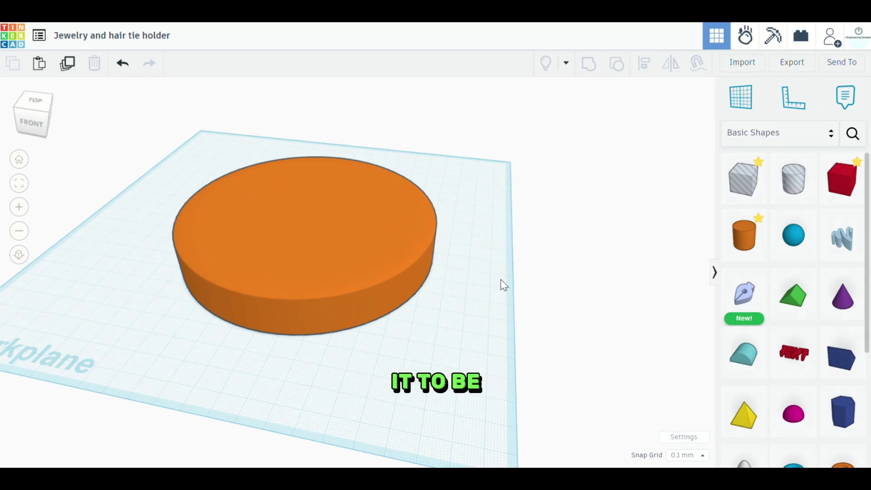
{"action": "left_click", "coordinate": [341, 239]}
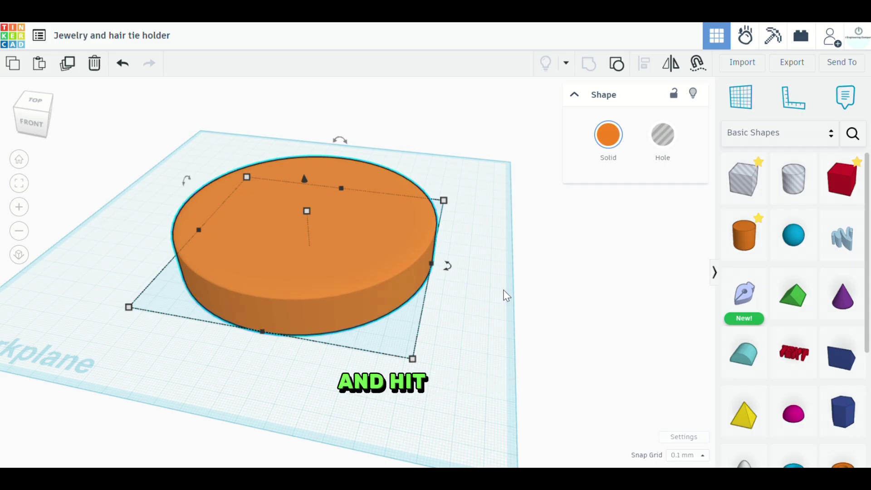
{"action": "key", "text": "ctrl+d"}
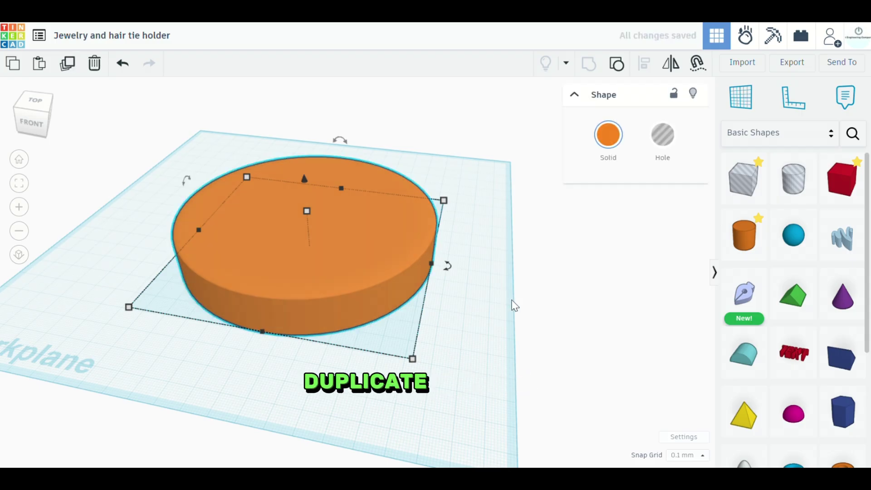
Step: Resize the duplicate disc to 116 mm in both width and length
{"action": "left_click", "coordinate": [413, 359]}
{"action": "left_click", "coordinate": [232, 379]}
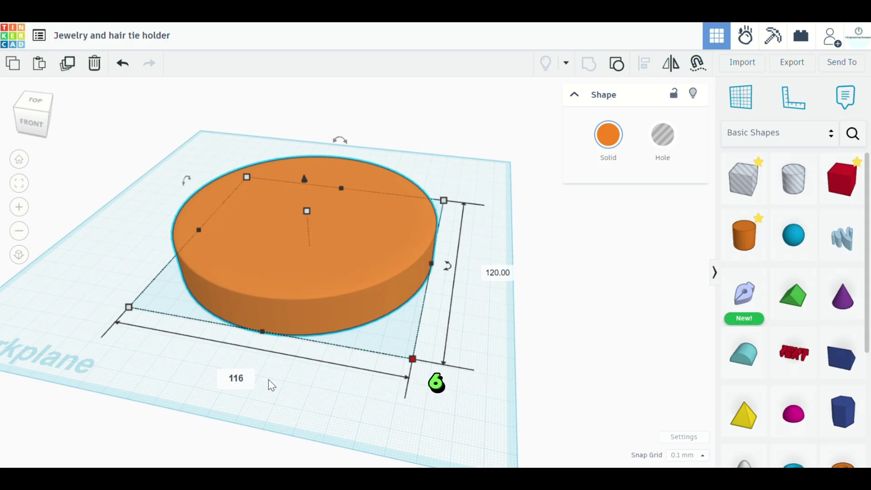
{"action": "key", "text": "Return"}
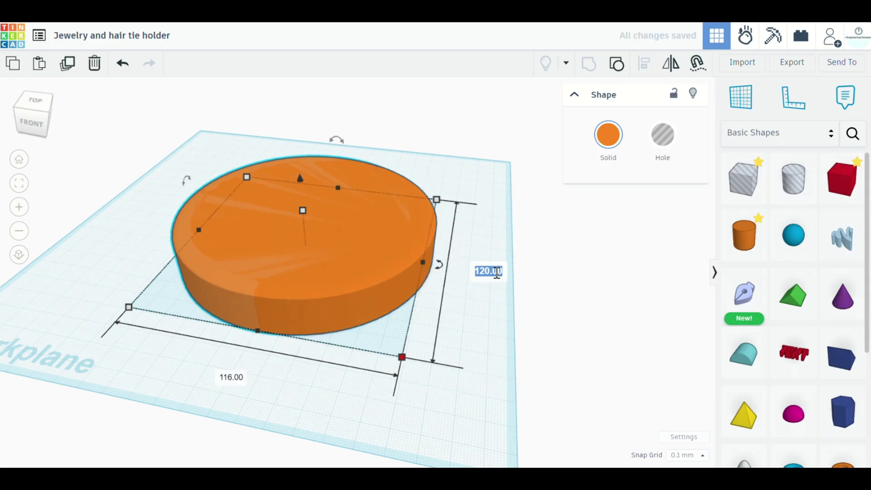
{"action": "type", "text": "116"}
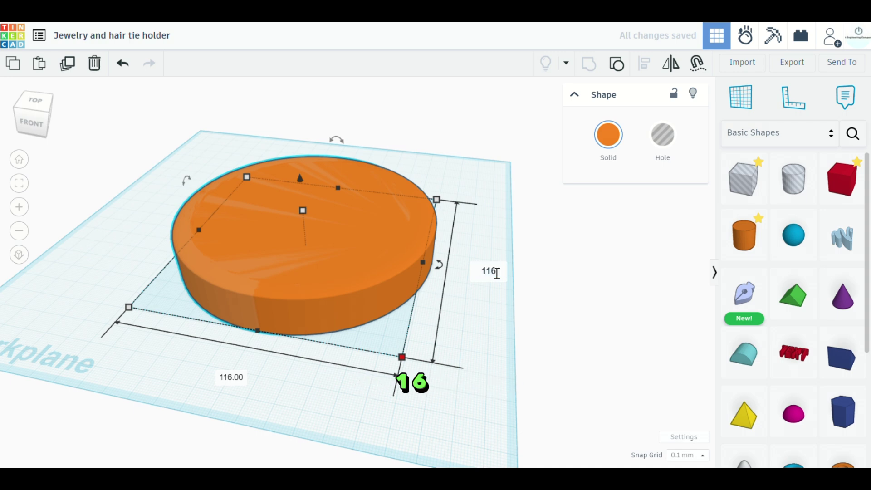
{"action": "key", "text": "Return"}
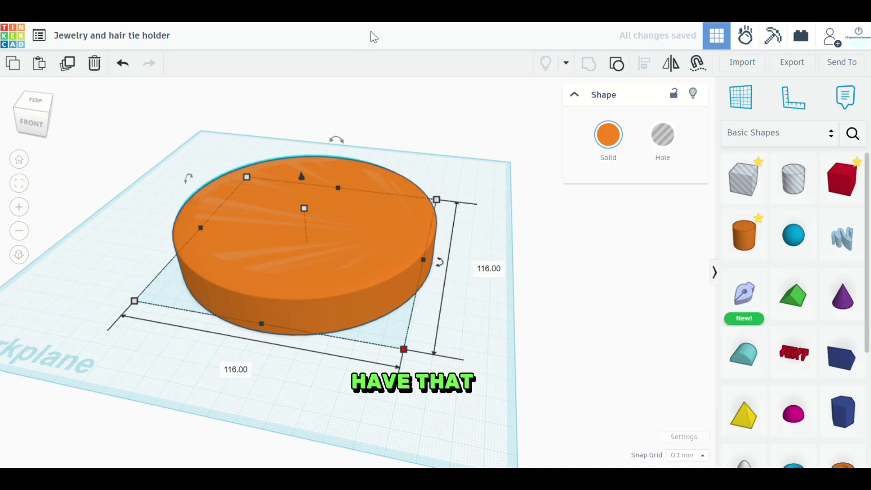
Step: Align the two discs to a common centre in both horizontal directions
{"action": "left_click_drag", "start_coordinate": [211, 121], "coordinate": [400, 268]}
{"action": "left_click", "coordinate": [644, 63]}
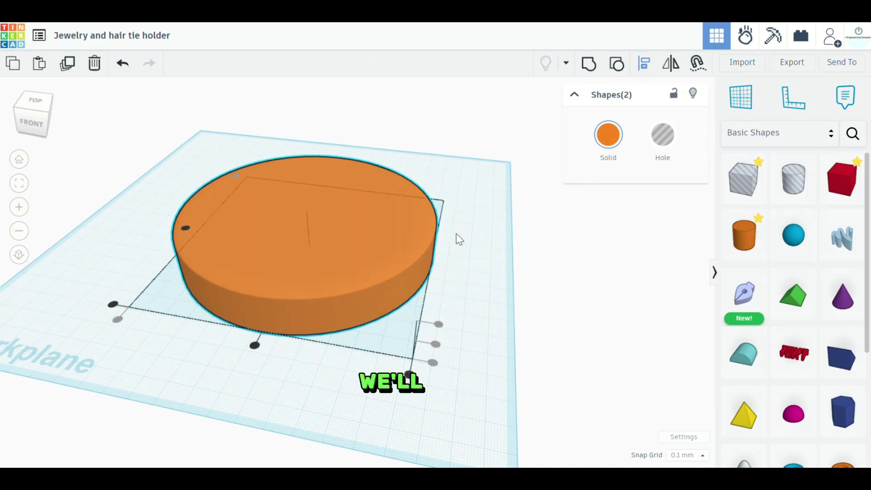
{"action": "left_click", "coordinate": [254, 345]}
{"action": "left_click", "coordinate": [186, 227]}
Step: Raise the height of the smaller inner disc to 39.4 mm and turn it into a hole
{"action": "left_click", "coordinate": [343, 251]}
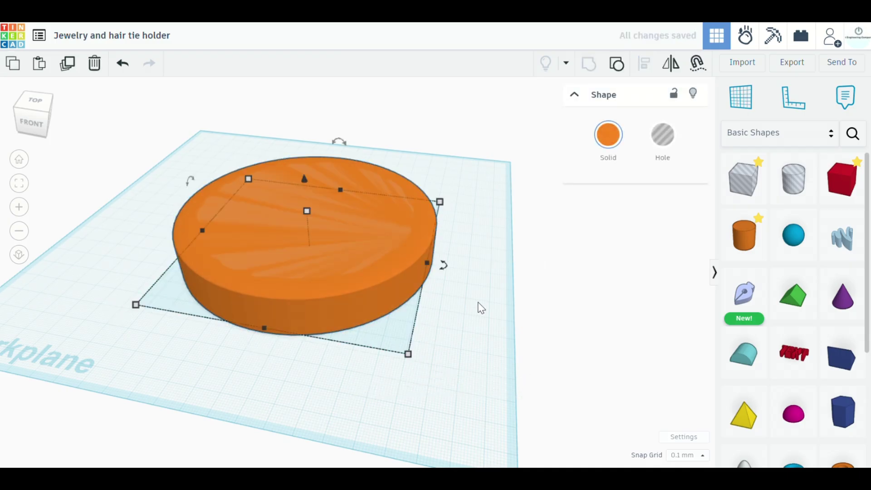
{"action": "left_click_drag", "start_coordinate": [307, 211], "coordinate": [308, 173]}
{"action": "left_click", "coordinate": [675, 146]}
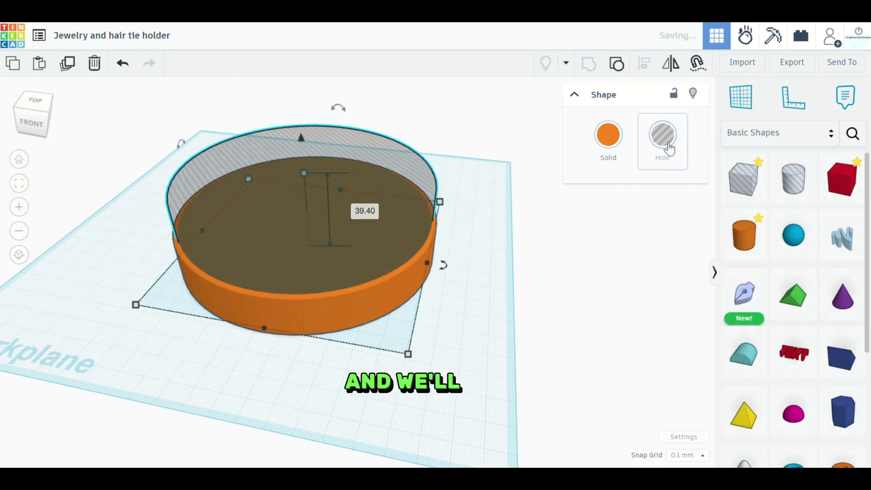
{"action": "left_click", "coordinate": [517, 269]}
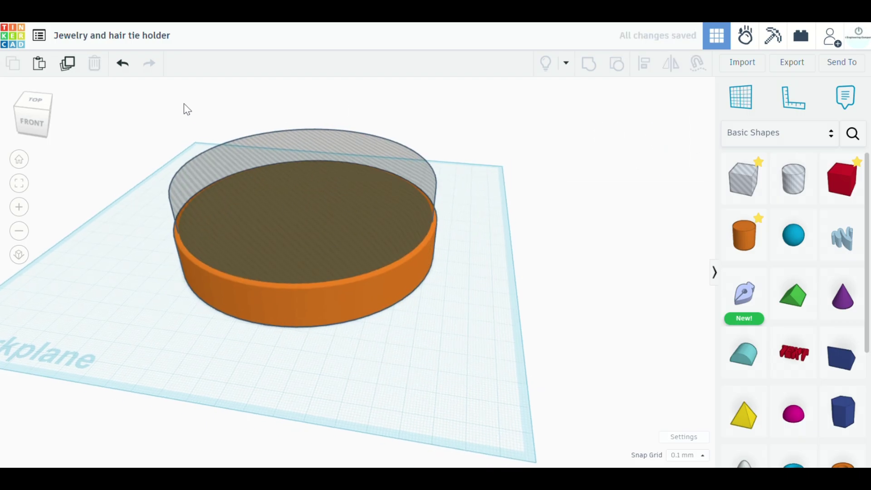
Step: Turn the outer disc into a hole and the taller inner disc into a solid
{"action": "left_click_drag", "start_coordinate": [206, 114], "coordinate": [363, 261]}
{"action": "left_click", "coordinate": [511, 272]}
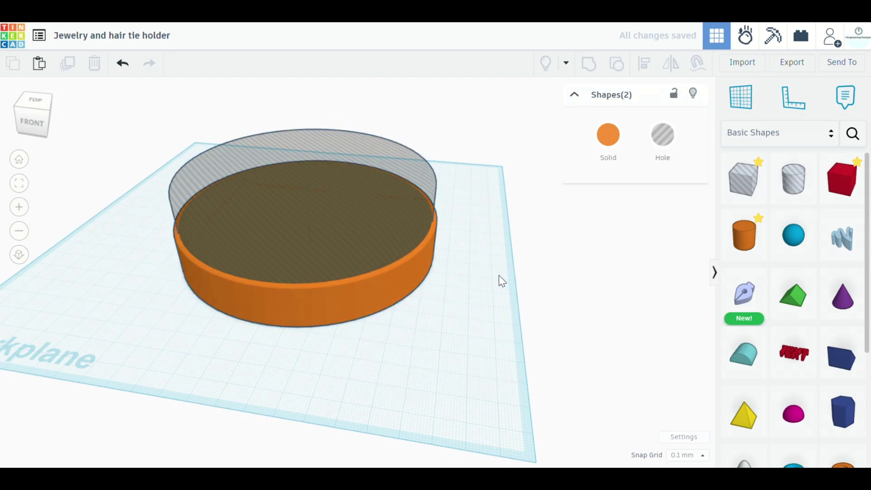
{"action": "right_click_drag", "start_coordinate": [481, 277], "coordinate": [389, 203]}
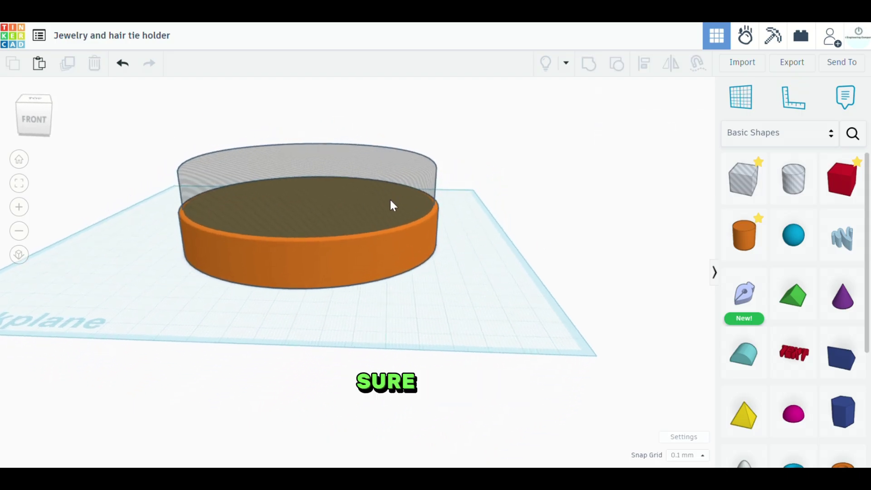
{"action": "right_click_drag", "start_coordinate": [417, 276], "coordinate": [406, 243]}
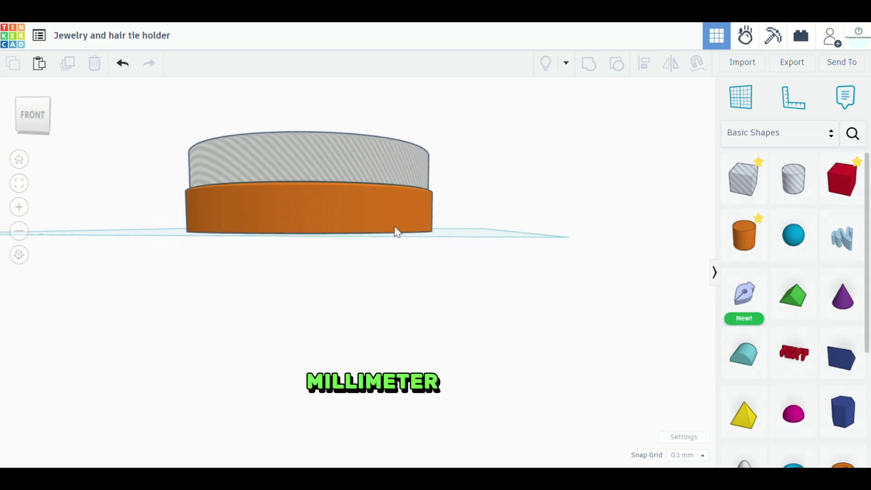
{"action": "mouse_move", "coordinate": [457, 223]}
{"action": "right_mouse_down"}
{"action": "mouse_move", "coordinate": [418, 202]}
{"action": "mouse_move", "coordinate": [451, 301]}
{"action": "mouse_move", "coordinate": [339, 188]}
{"action": "mouse_move", "coordinate": [483, 195]}
{"action": "mouse_move", "coordinate": [468, 241]}
{"action": "mouse_move", "coordinate": [458, 230]}
{"action": "right_mouse_up"}
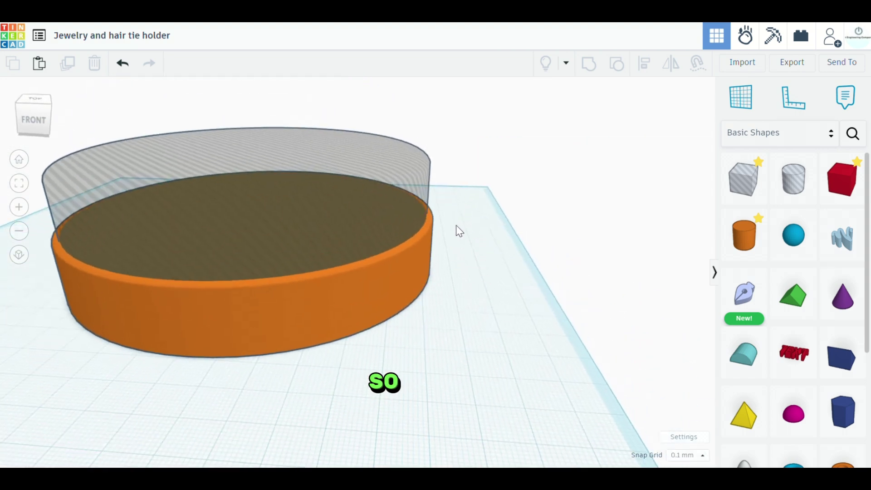
{"action": "left_click", "coordinate": [415, 256]}
{"action": "left_click", "coordinate": [666, 146]}
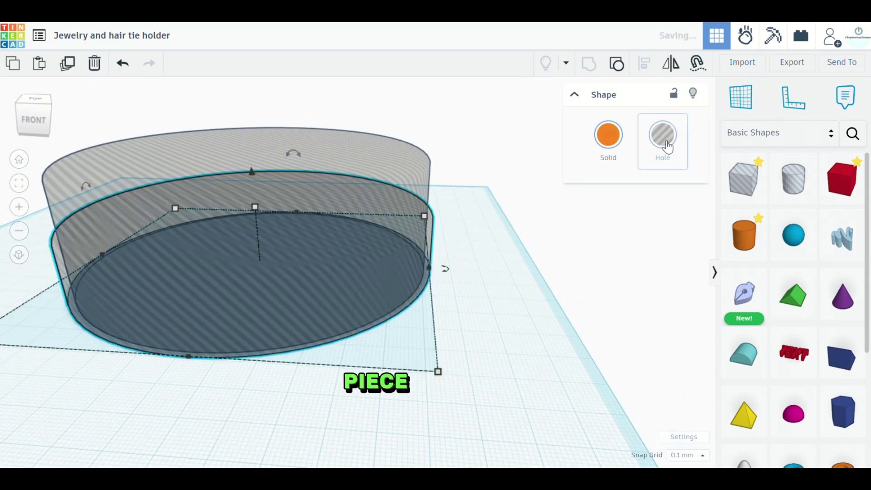
{"action": "left_click", "coordinate": [532, 279]}
{"action": "left_click", "coordinate": [418, 173]}
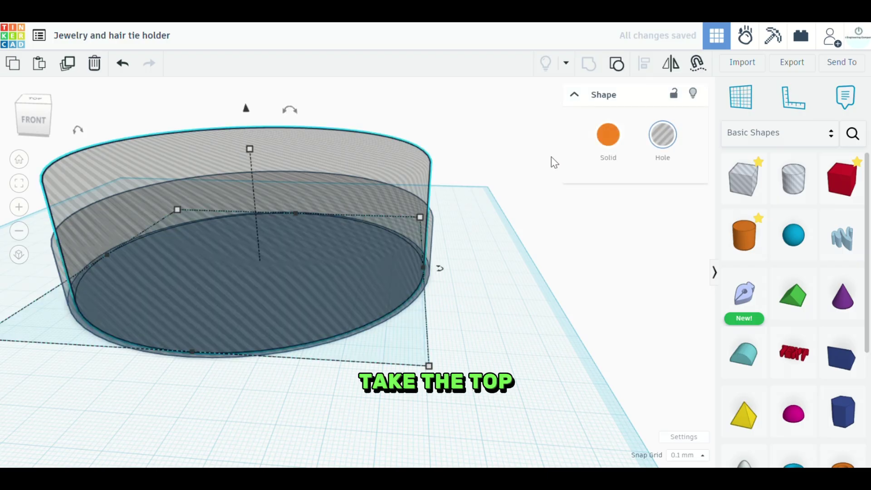
{"action": "left_click", "coordinate": [608, 135]}
{"action": "left_click", "coordinate": [464, 281]}
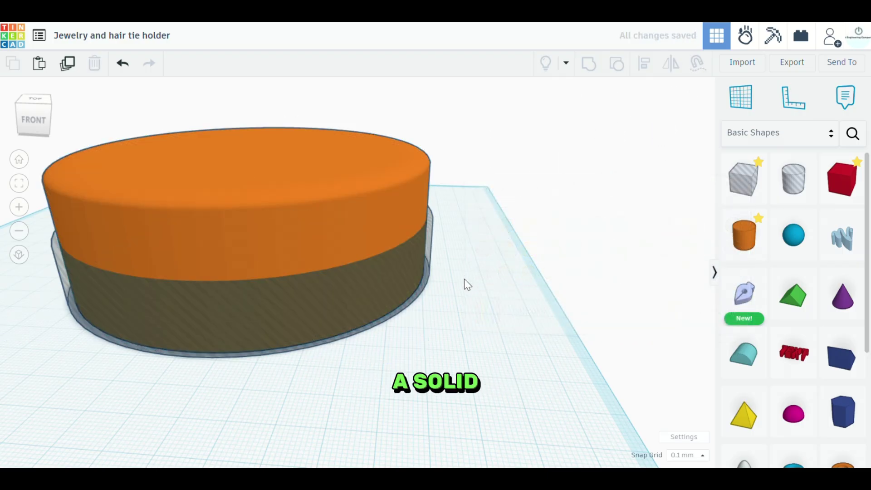
{"action": "right_click_drag", "start_coordinate": [464, 281], "coordinate": [396, 255]}
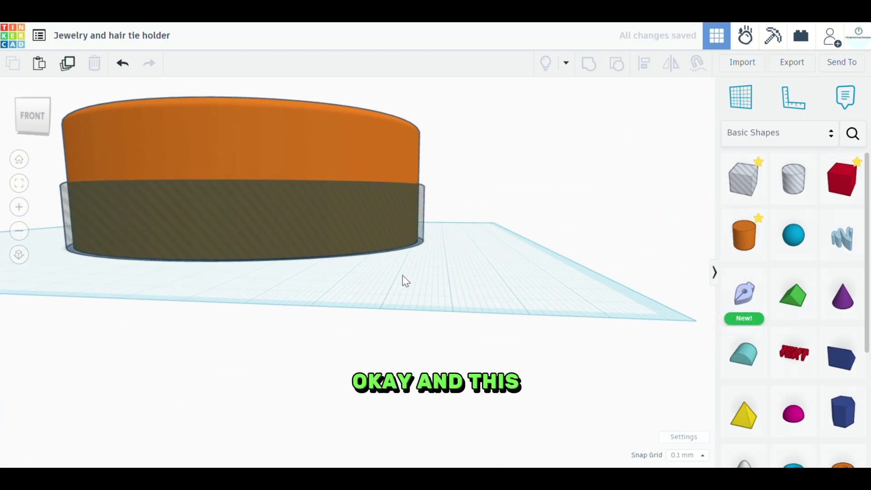
Step: Set the snap grid to 5.0 mm and raise the inner disc by one 5 mm increment
{"action": "left_click", "coordinate": [693, 456]}
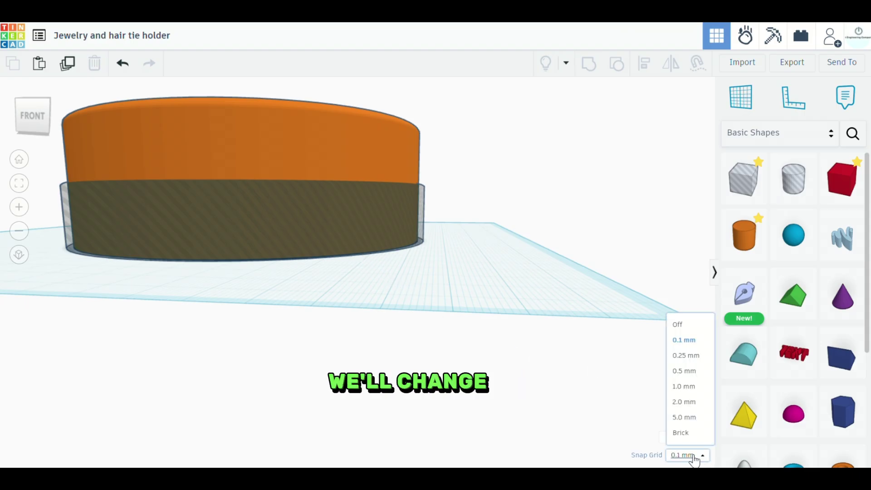
{"action": "left_click", "coordinate": [690, 417]}
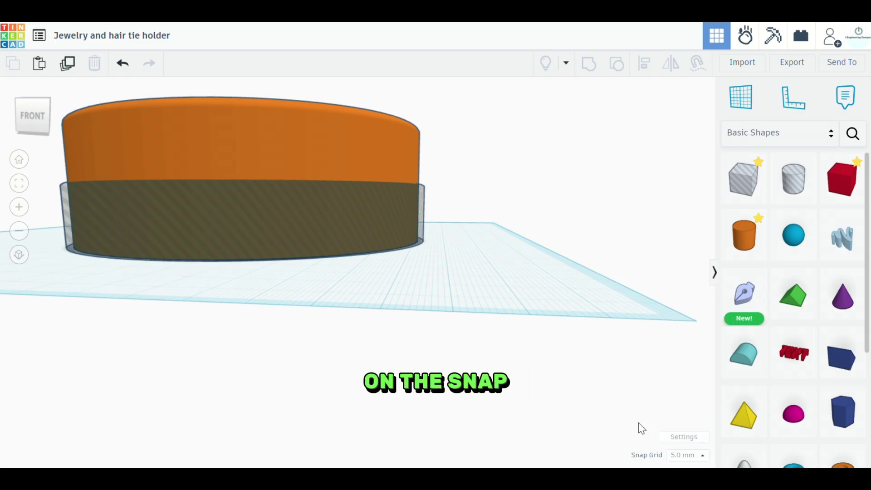
{"action": "left_click", "coordinate": [368, 154]}
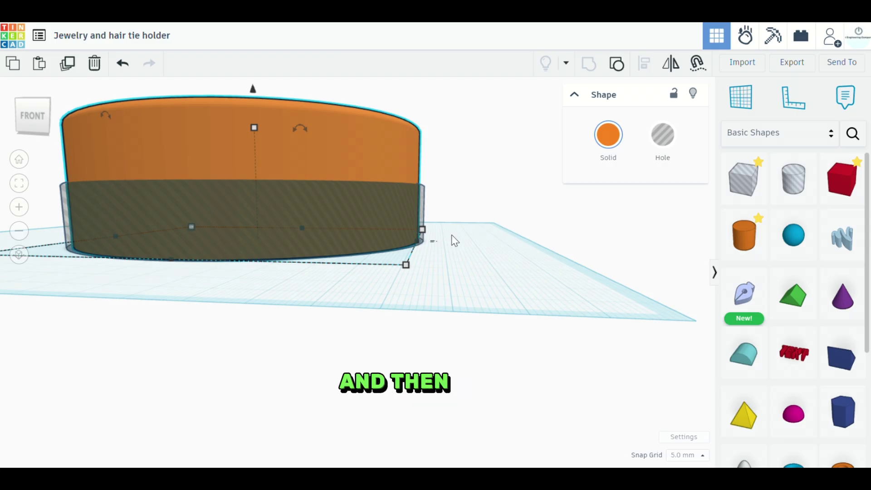
{"action": "key", "text": "ctrl+Up"}
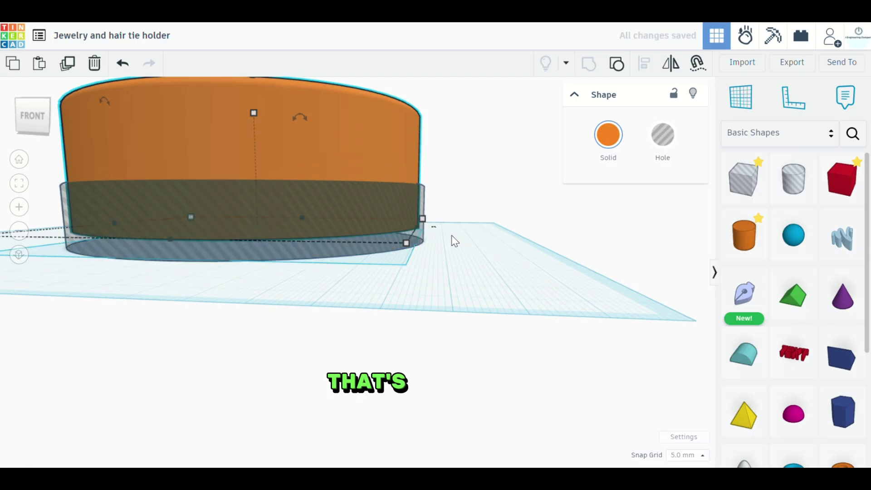
Step: Change the outer disc back to a solid and the raised inner disc back to a hole
{"action": "left_click", "coordinate": [436, 268]}
{"action": "right_click_drag", "start_coordinate": [433, 262], "coordinate": [451, 274]}
{"action": "left_click", "coordinate": [418, 269]}
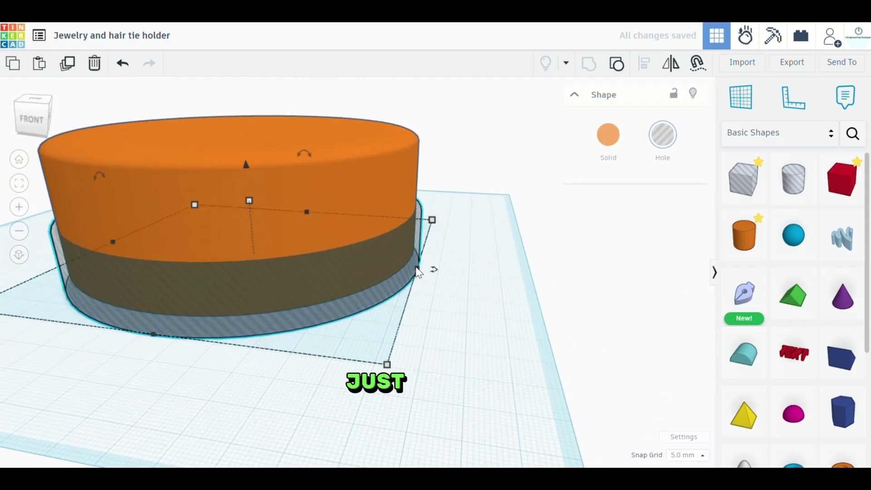
{"action": "left_click", "coordinate": [608, 134]}
{"action": "left_click", "coordinate": [461, 151]}
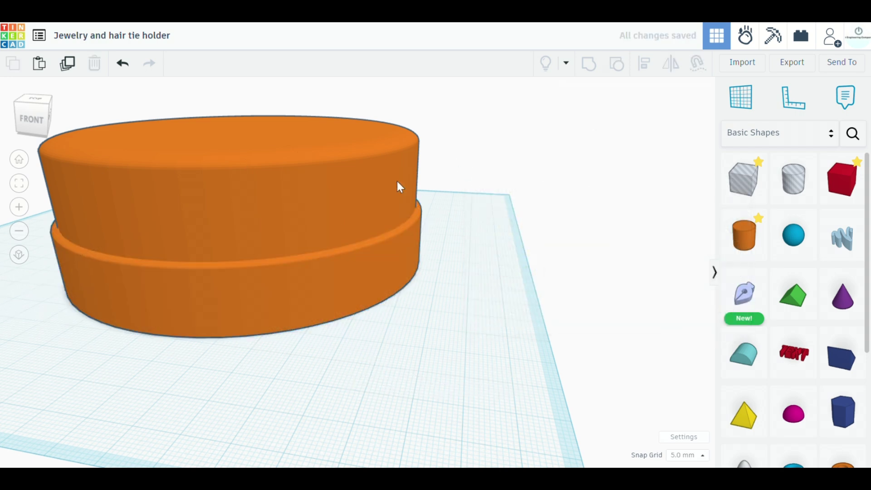
{"action": "left_click", "coordinate": [397, 183]}
{"action": "left_click", "coordinate": [661, 141]}
{"action": "left_click", "coordinate": [469, 166]}
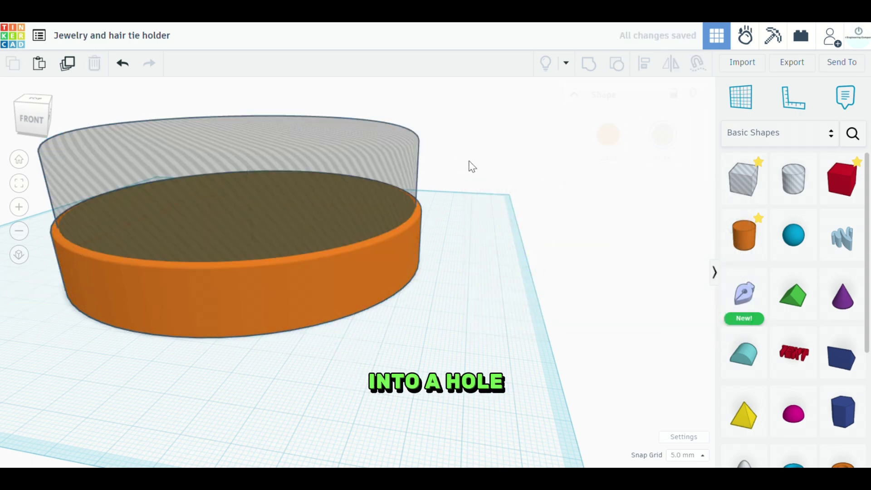
Step: Group the outer disc with the inner hole disc to hollow it into an open round tray
{"action": "right_click_drag", "start_coordinate": [469, 165], "coordinate": [216, 68]}
{"action": "left_click_drag", "start_coordinate": [216, 112], "coordinate": [443, 344]}
{"action": "left_click", "coordinate": [588, 63]}
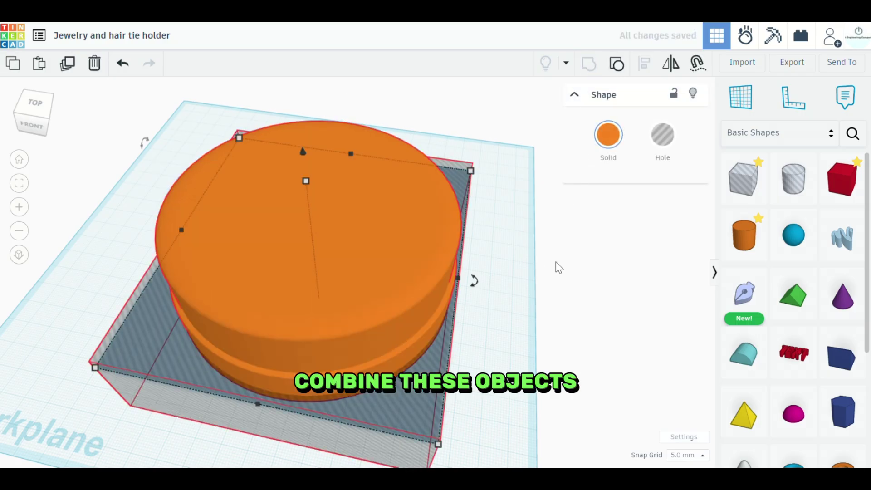
{"action": "left_click", "coordinate": [537, 269]}
{"action": "right_click_drag", "start_coordinate": [480, 343], "coordinate": [493, 355]}
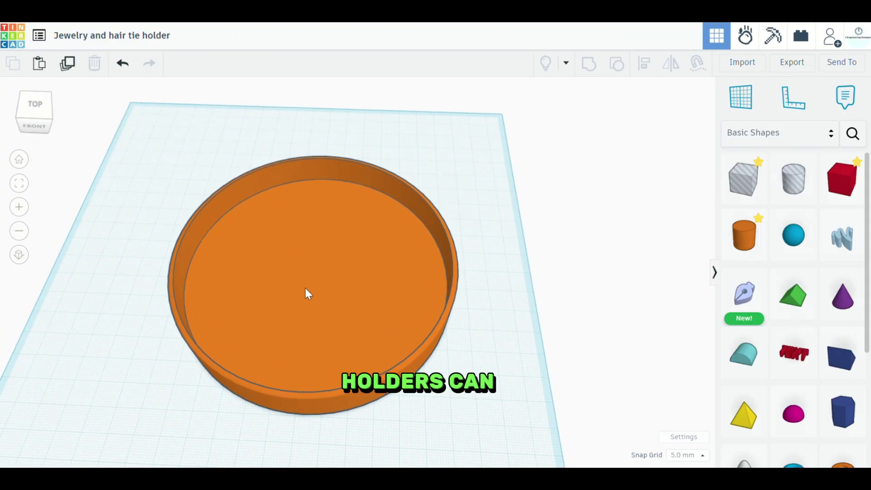
Step: Move the round tray to the left side of the workplane to clear space for another shape
{"action": "right_click_drag", "start_coordinate": [524, 292], "coordinate": [389, 186]}
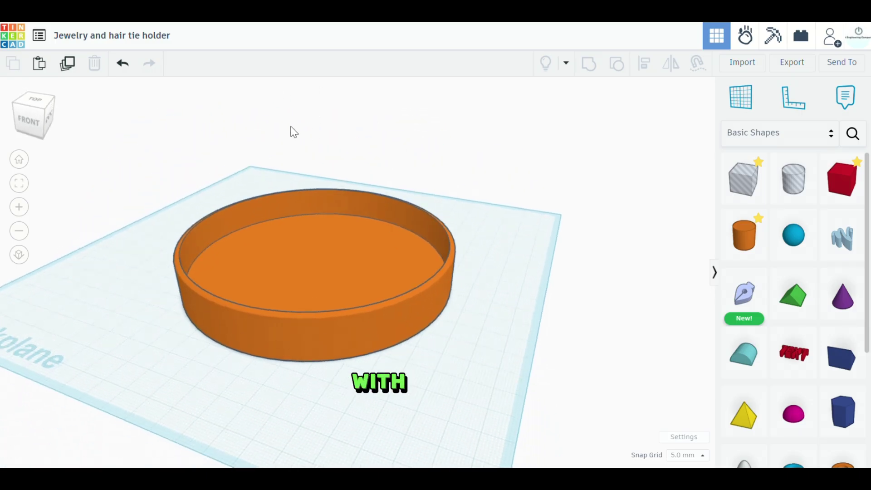
{"action": "right_click_drag", "start_coordinate": [509, 311], "coordinate": [563, 317]}
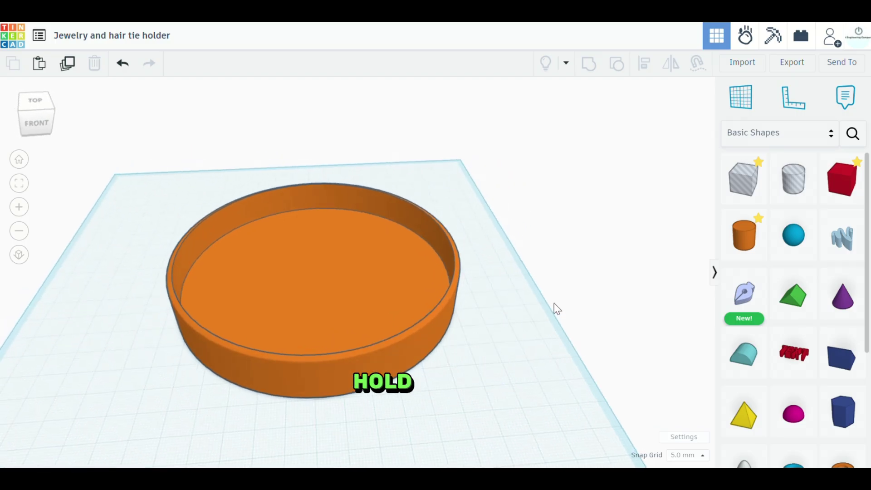
{"action": "scroll", "coordinate": [521, 210], "scroll_direction": "down", "scroll_amount": 5}
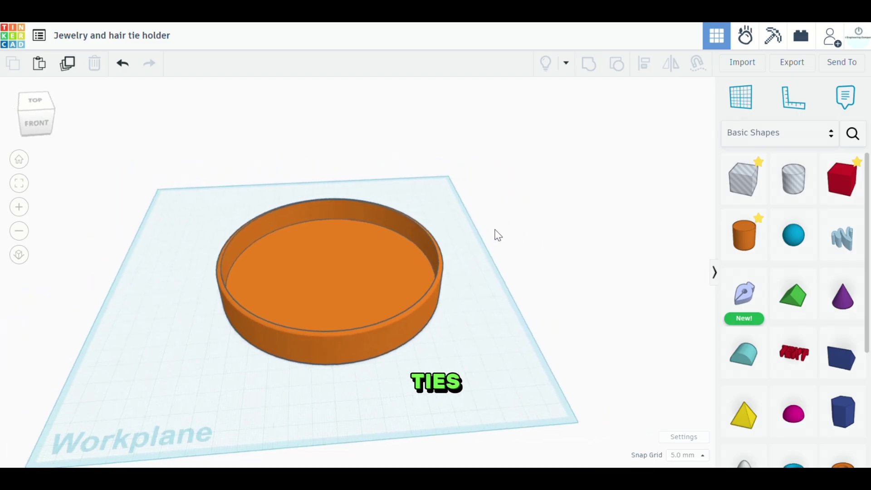
{"action": "right_click_drag", "start_coordinate": [494, 234], "coordinate": [496, 254]}
{"action": "left_click_drag", "start_coordinate": [356, 288], "coordinate": [171, 274]}
{"action": "right_click_drag", "start_coordinate": [363, 263], "coordinate": [467, 250]}
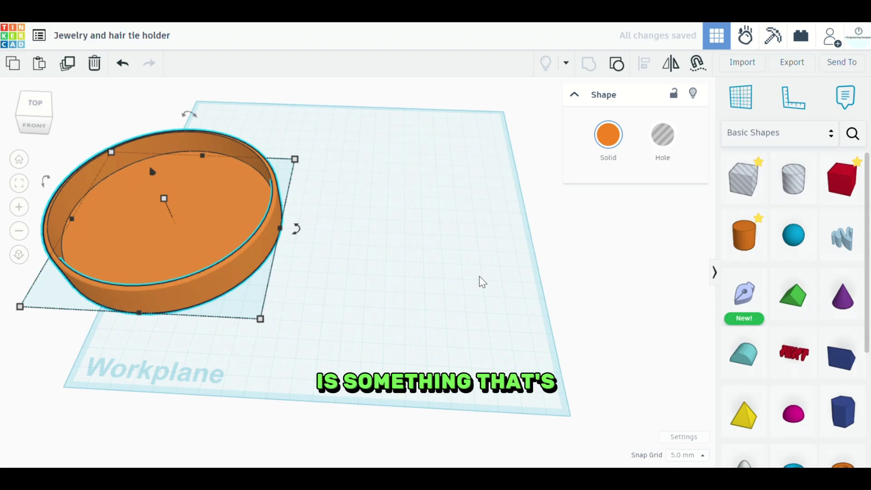
{"action": "right_click_drag", "start_coordinate": [480, 280], "coordinate": [494, 279]}
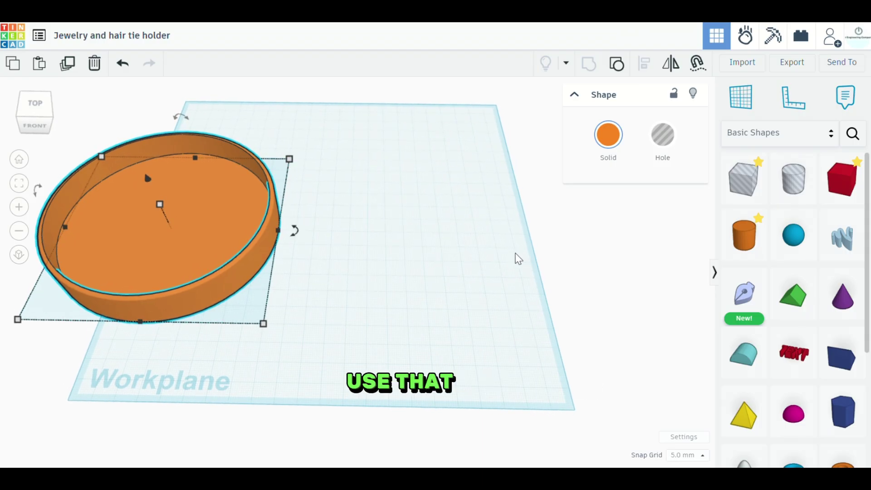
Step: Start a new sketch and draw a closed upside-down L outline, two major grid squares wide and three tall
{"action": "left_click", "coordinate": [744, 295]}
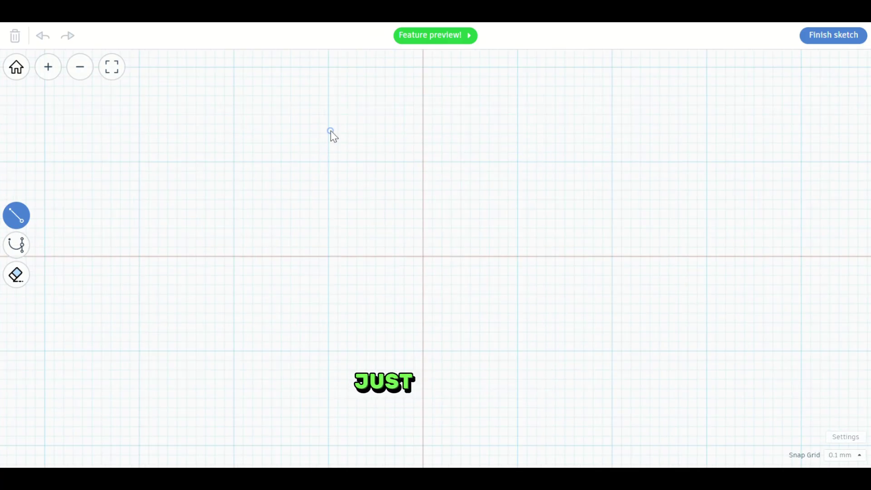
{"action": "left_click", "coordinate": [328, 162]}
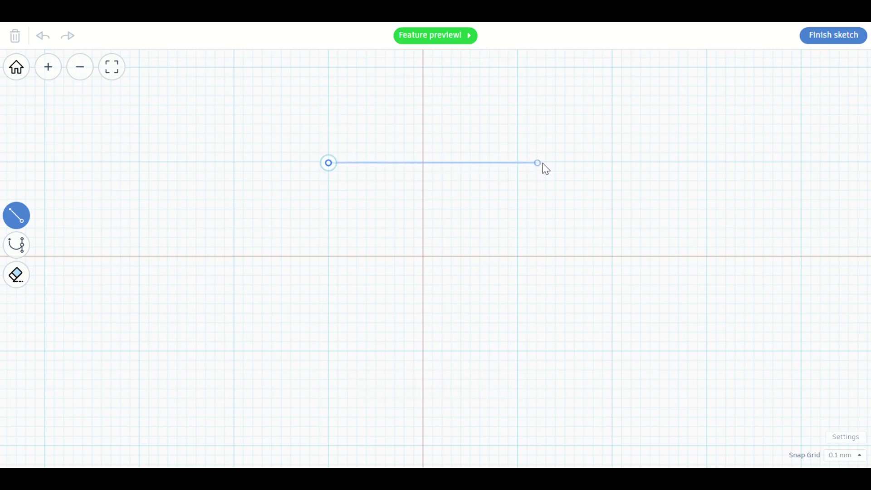
{"action": "left_click", "coordinate": [518, 163]}
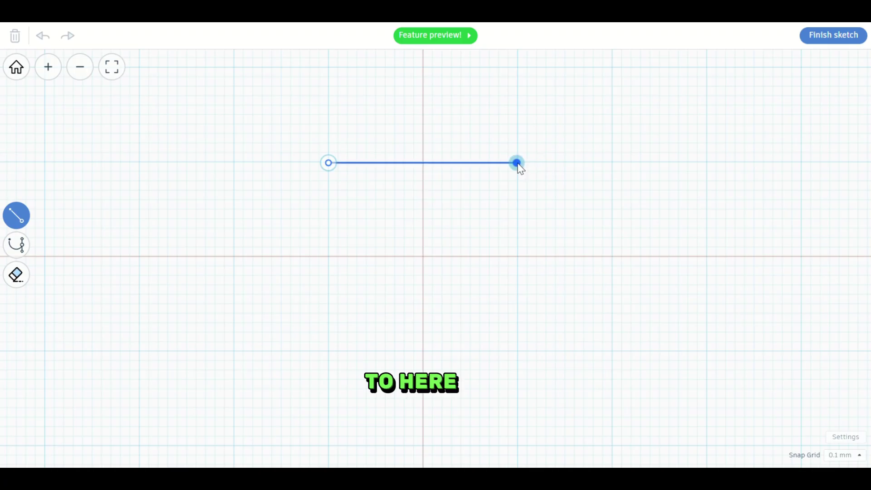
{"action": "left_click", "coordinate": [517, 445]}
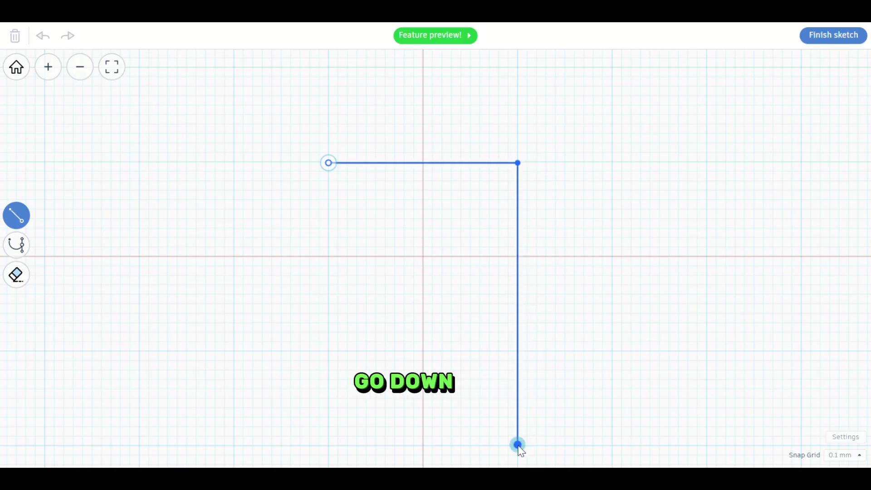
{"action": "left_click", "coordinate": [461, 445]}
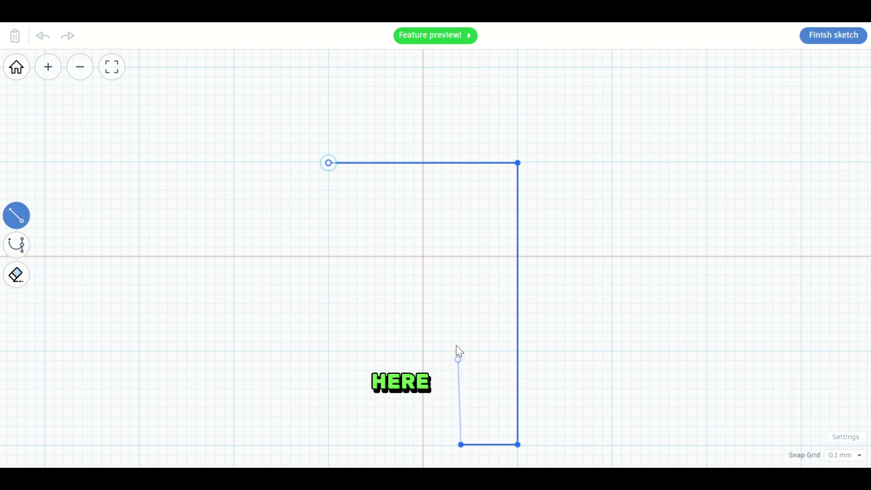
{"action": "left_click", "coordinate": [459, 215]}
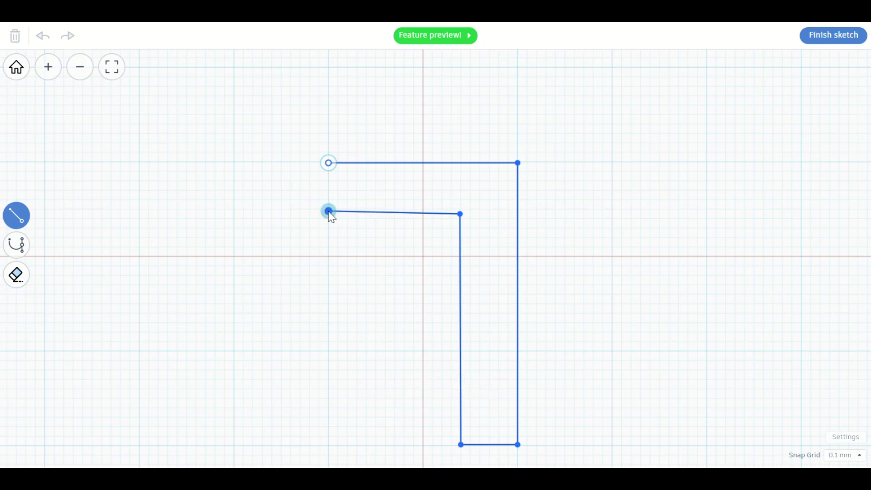
{"action": "left_click", "coordinate": [329, 168]}
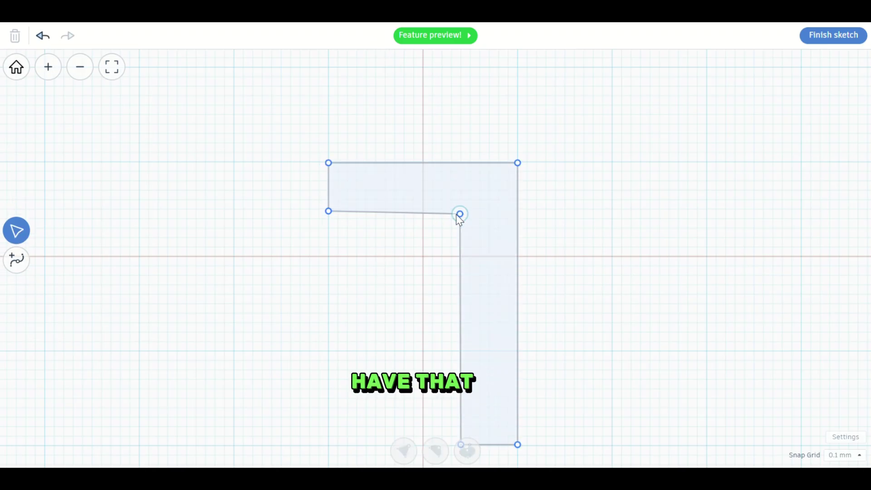
Step: Move the outline's inner corner slightly upward to level the underside of the arm
{"action": "left_click_drag", "start_coordinate": [460, 215], "coordinate": [461, 210]}
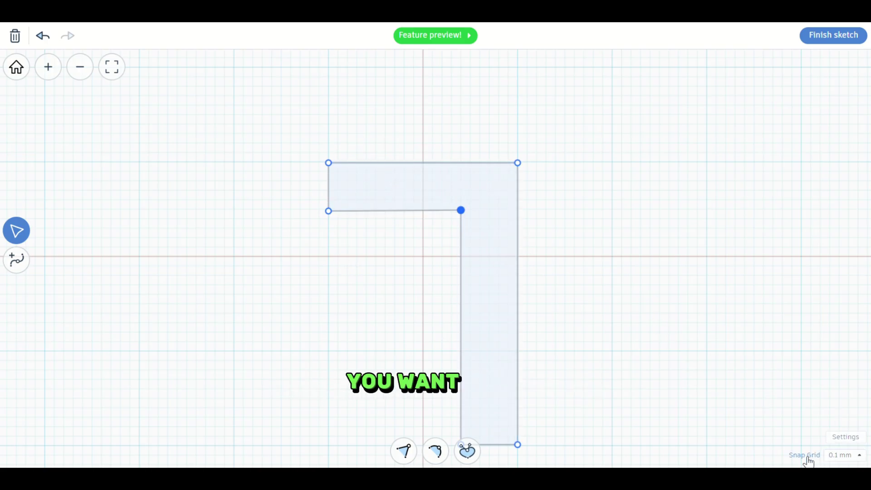
{"action": "left_click", "coordinate": [858, 456]}
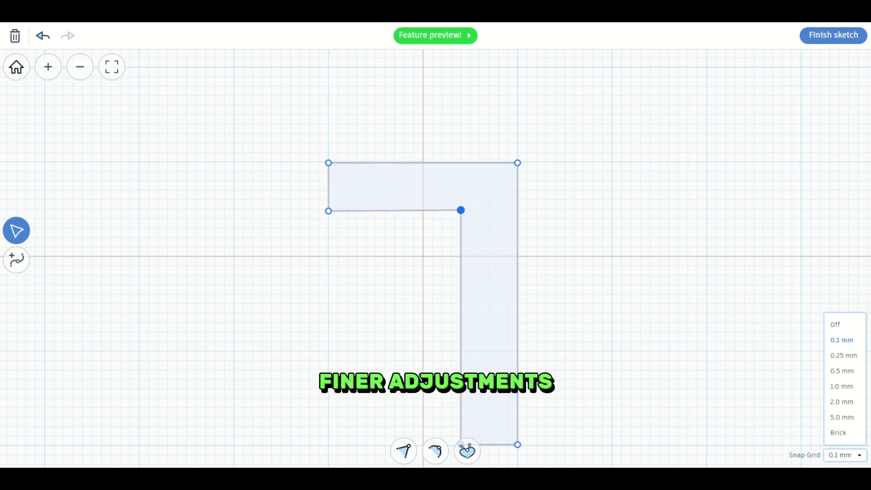
{"action": "left_click", "coordinate": [358, 284]}
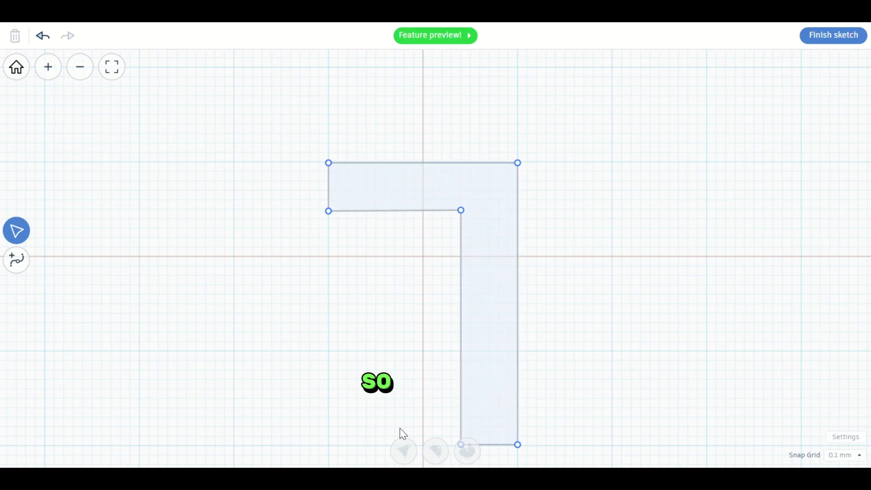
Step: Turn the arm's underside into a curve and lower it, then shift the outer and top edges inward so the upright leans
{"action": "left_click", "coordinate": [389, 210]}
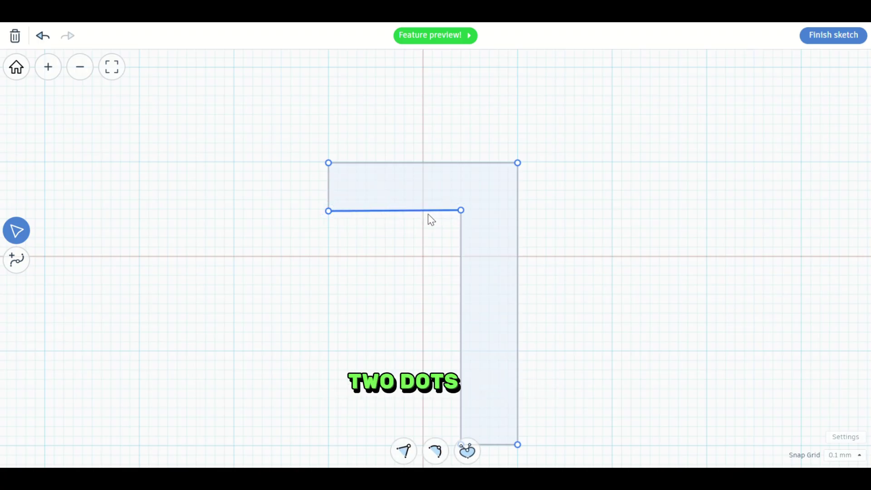
{"action": "left_click", "coordinate": [436, 451]}
{"action": "left_click_drag", "start_coordinate": [420, 198], "coordinate": [391, 244]}
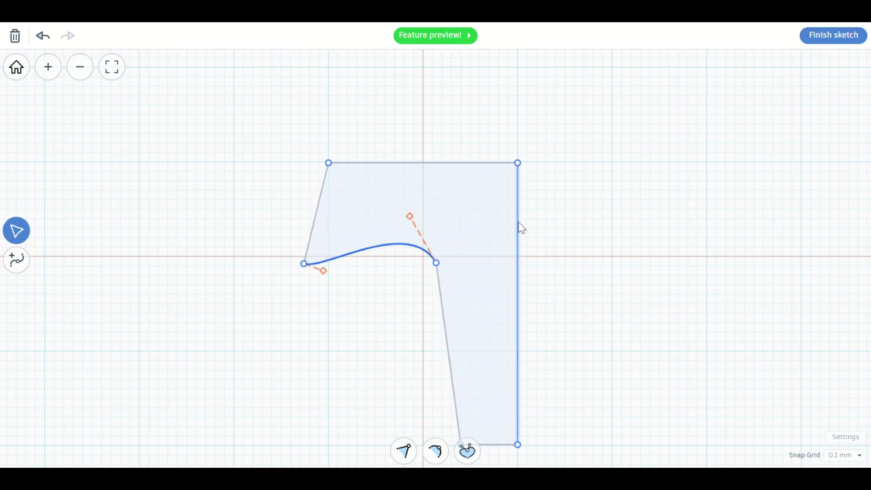
{"action": "mouse_move", "coordinate": [518, 229]}
{"action": "left_mouse_down"}
{"action": "mouse_move", "coordinate": [496, 225]}
{"action": "mouse_move", "coordinate": [510, 227]}
{"action": "left_mouse_up"}
{"action": "left_click_drag", "start_coordinate": [489, 164], "coordinate": [453, 180]}
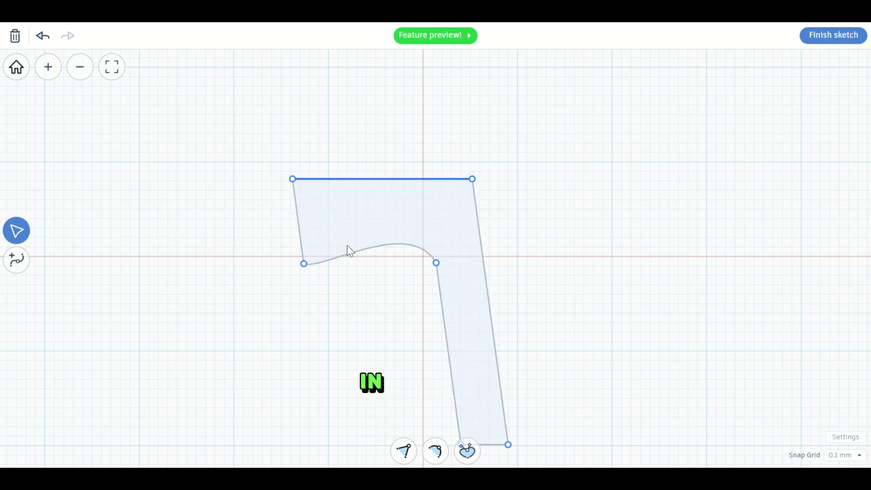
Step: Curve the top edge smoothly, pull the arm's points inward to taper it, and shift the upright's upper corners outward
{"action": "left_click", "coordinate": [466, 457]}
{"action": "left_click", "coordinate": [465, 459]}
{"action": "left_click_drag", "start_coordinate": [295, 181], "coordinate": [373, 215]}
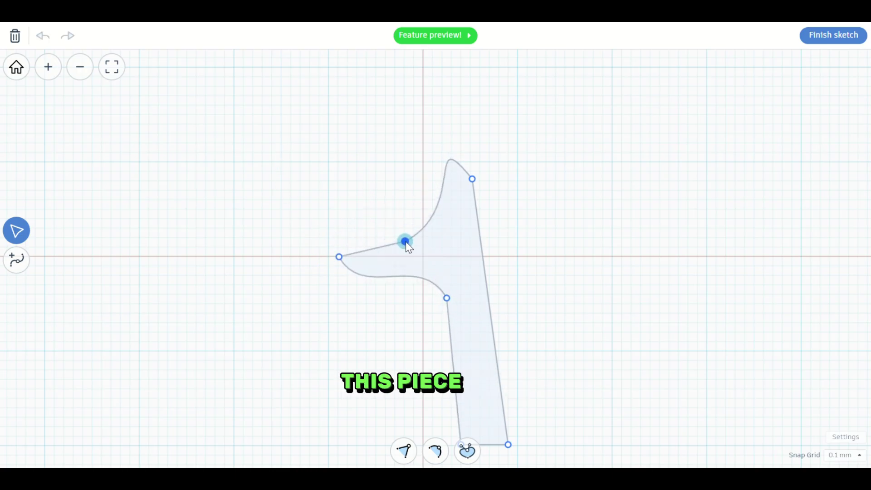
{"action": "mouse_move", "coordinate": [408, 245]}
{"action": "left_mouse_down"}
{"action": "mouse_move", "coordinate": [418, 247]}
{"action": "mouse_move", "coordinate": [412, 242]}
{"action": "left_mouse_up"}
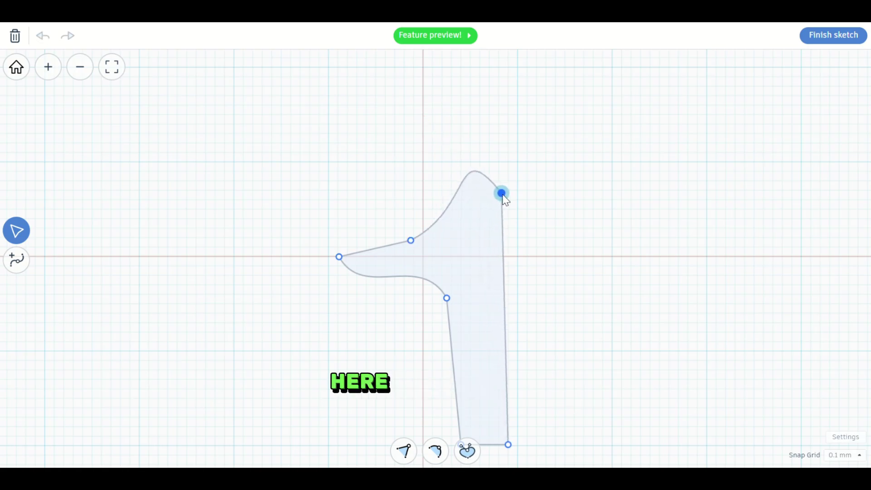
{"action": "left_click_drag", "start_coordinate": [501, 192], "coordinate": [489, 186]}
{"action": "left_click_drag", "start_coordinate": [452, 302], "coordinate": [461, 308]}
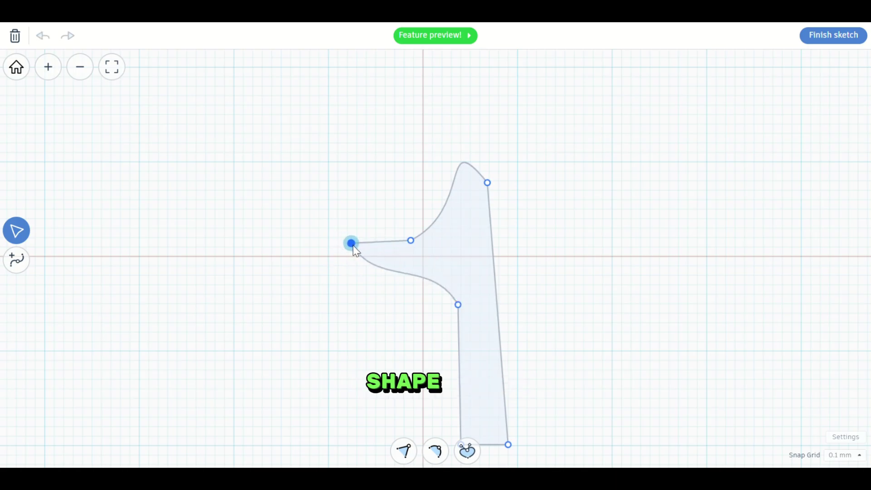
Step: Lower the arm's tip and move the inner upper point toward the upright to thin the arm
{"action": "mouse_move", "coordinate": [352, 249]}
{"action": "left_mouse_down"}
{"action": "mouse_move", "coordinate": [358, 278]}
{"action": "mouse_move", "coordinate": [333, 265]}
{"action": "mouse_move", "coordinate": [344, 263]}
{"action": "left_mouse_up"}
{"action": "left_click", "coordinate": [423, 250]}
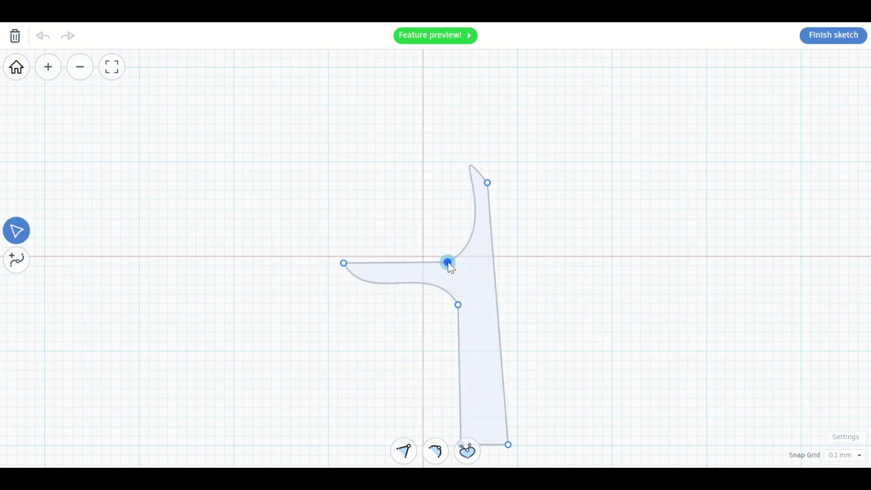
{"action": "left_click_drag", "start_coordinate": [448, 262], "coordinate": [445, 258]}
{"action": "left_click", "coordinate": [337, 257]}
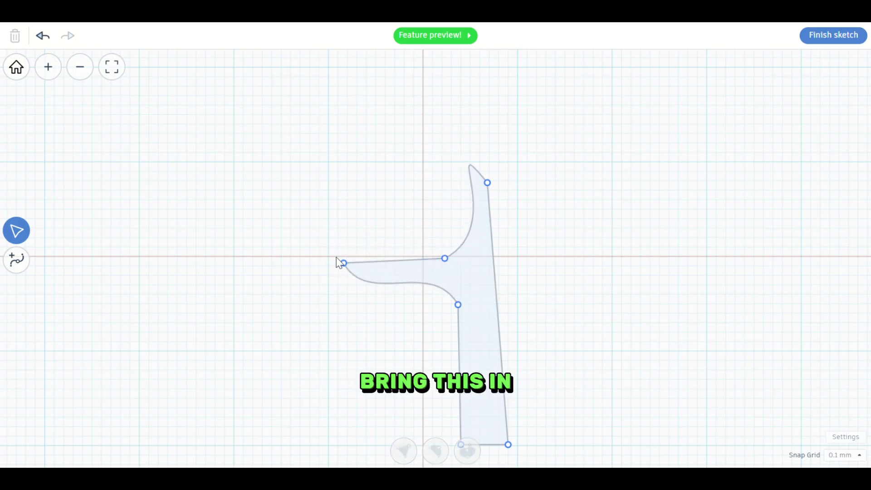
Step: Reshape the arm into an upturned hook with a curved upper edge, lower its joints with the upright, and finish the sketch
{"action": "left_click_drag", "start_coordinate": [344, 263], "coordinate": [389, 234]}
{"action": "mouse_move", "coordinate": [445, 258]}
{"action": "left_mouse_down"}
{"action": "mouse_move", "coordinate": [449, 237]}
{"action": "mouse_move", "coordinate": [365, 265]}
{"action": "mouse_move", "coordinate": [383, 269]}
{"action": "mouse_move", "coordinate": [370, 272]}
{"action": "mouse_move", "coordinate": [376, 282]}
{"action": "left_mouse_up"}
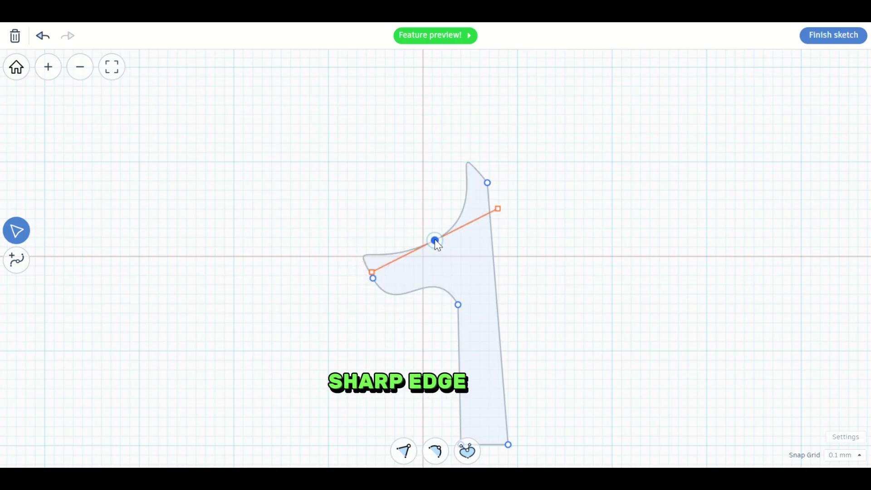
{"action": "mouse_move", "coordinate": [445, 250]}
{"action": "left_mouse_down"}
{"action": "mouse_move", "coordinate": [448, 259]}
{"action": "mouse_move", "coordinate": [434, 263]}
{"action": "mouse_move", "coordinate": [445, 263]}
{"action": "left_mouse_up"}
{"action": "left_click_drag", "start_coordinate": [457, 306], "coordinate": [461, 324]}
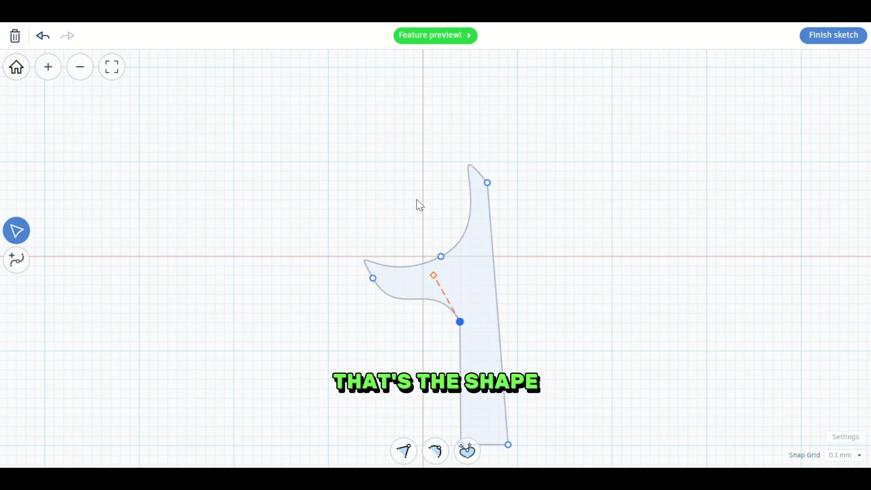
{"action": "left_click", "coordinate": [832, 37]}
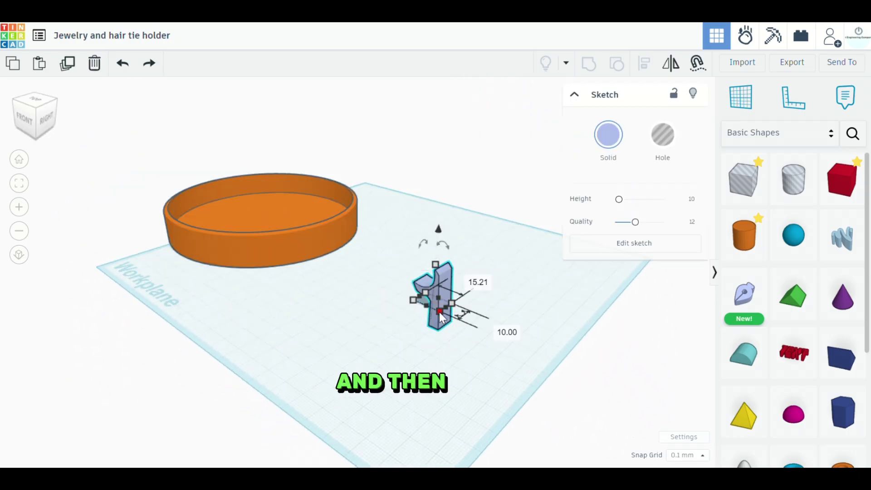
Step: Scale up the sketched hook and move it onto the inner edge of the round tray
{"action": "left_click_drag", "start_coordinate": [439, 312], "coordinate": [461, 347], "text": "shift"}
{"action": "right_click_drag", "start_coordinate": [299, 274], "coordinate": [347, 265]}
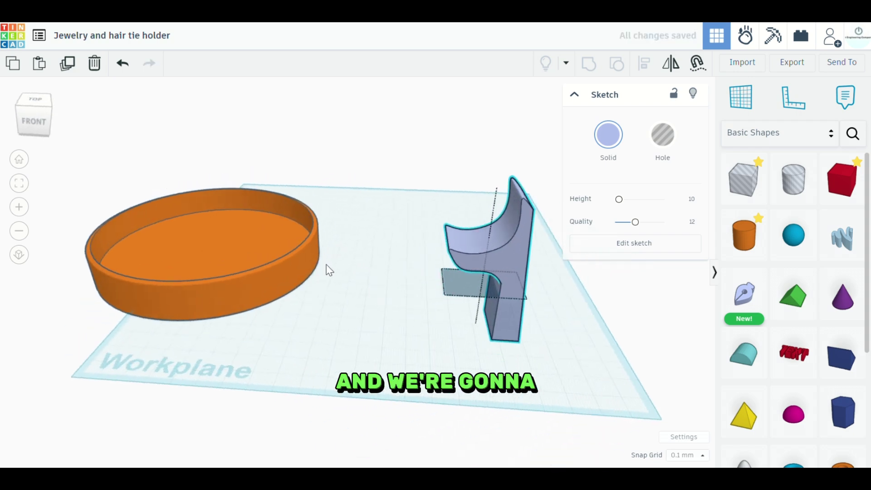
{"action": "mouse_move", "coordinate": [507, 240]}
{"action": "left_mouse_down"}
{"action": "mouse_move", "coordinate": [453, 218]}
{"action": "mouse_move", "coordinate": [289, 201]}
{"action": "mouse_move", "coordinate": [284, 210]}
{"action": "left_mouse_up"}
{"action": "left_click", "coordinate": [181, 153]}
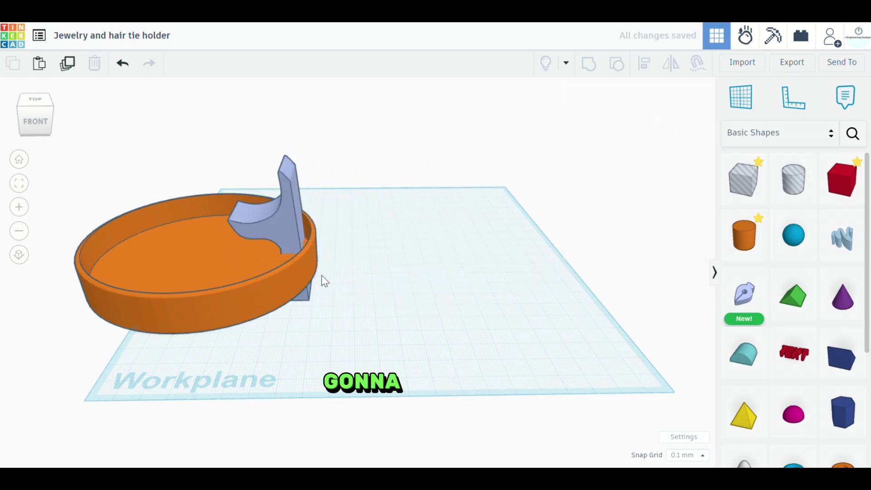
Step: Align the bottoms of the hook and the tray to the same level
{"action": "left_click_drag", "start_coordinate": [358, 156], "coordinate": [225, 274]}
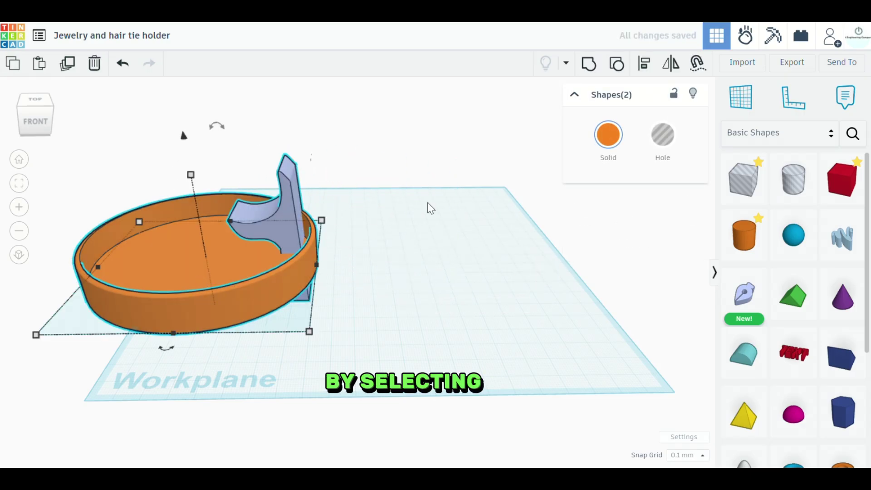
{"action": "left_click", "coordinate": [647, 67]}
{"action": "right_click_drag", "start_coordinate": [428, 326], "coordinate": [412, 300]}
{"action": "left_click", "coordinate": [339, 339]}
{"action": "right_click_drag", "start_coordinate": [340, 340], "coordinate": [410, 328]}
{"action": "left_click", "coordinate": [410, 325]}
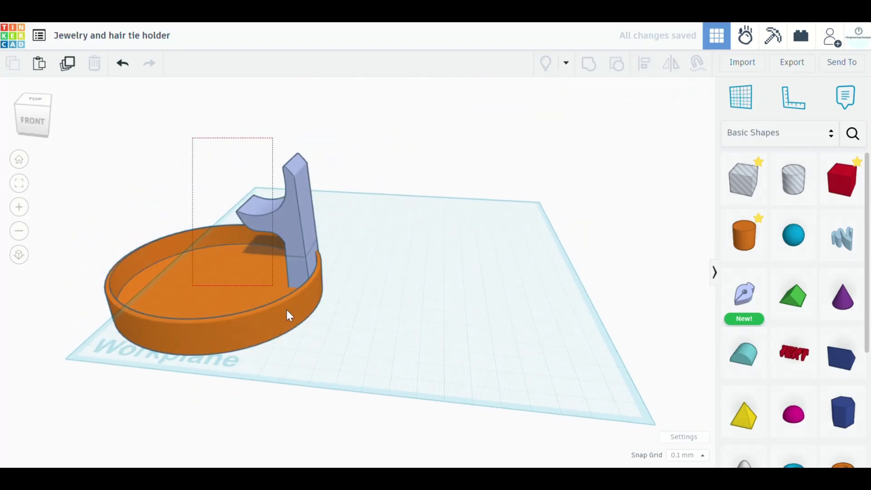
Step: Raise the tray and hook together, setting their height above the workplane to 0 mm
{"action": "left_click_drag", "start_coordinate": [297, 323], "coordinate": [291, 315]}
{"action": "left_click_drag", "start_coordinate": [194, 127], "coordinate": [181, 75]}
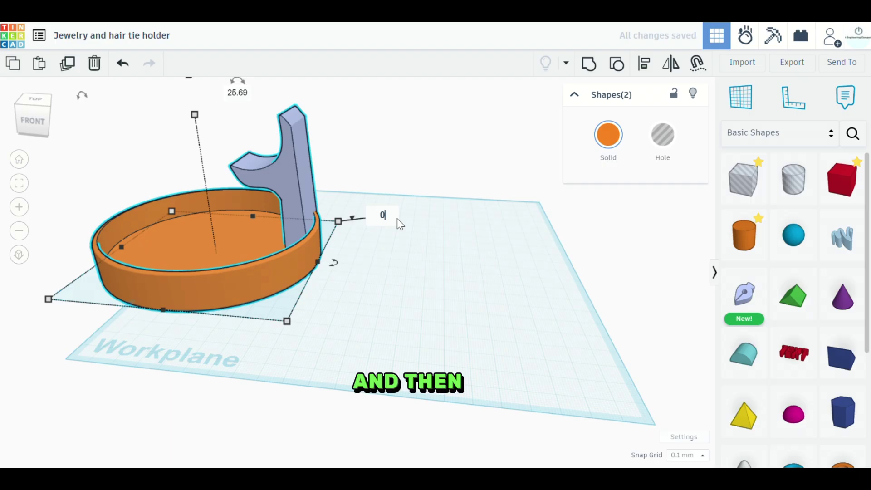
{"action": "key", "text": "Return"}
{"action": "left_click", "coordinate": [436, 300]}
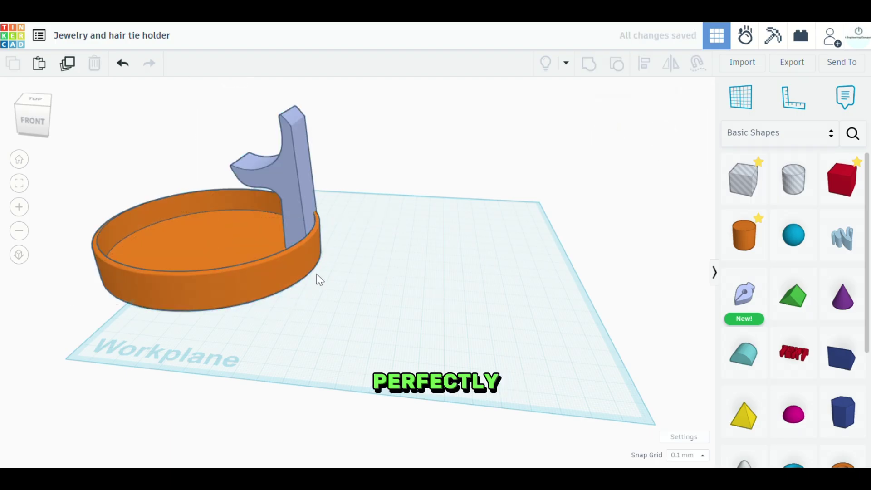
Step: Centre the hook across the tray using Align on both shapes
{"action": "left_click_drag", "start_coordinate": [155, 107], "coordinate": [342, 297]}
{"action": "left_click_drag", "start_coordinate": [238, 245], "coordinate": [385, 257]}
{"action": "left_click", "coordinate": [582, 264]}
{"action": "right_click_drag", "start_coordinate": [582, 265], "coordinate": [166, 296]}
{"action": "left_click_drag", "start_coordinate": [158, 316], "coordinate": [358, 271]}
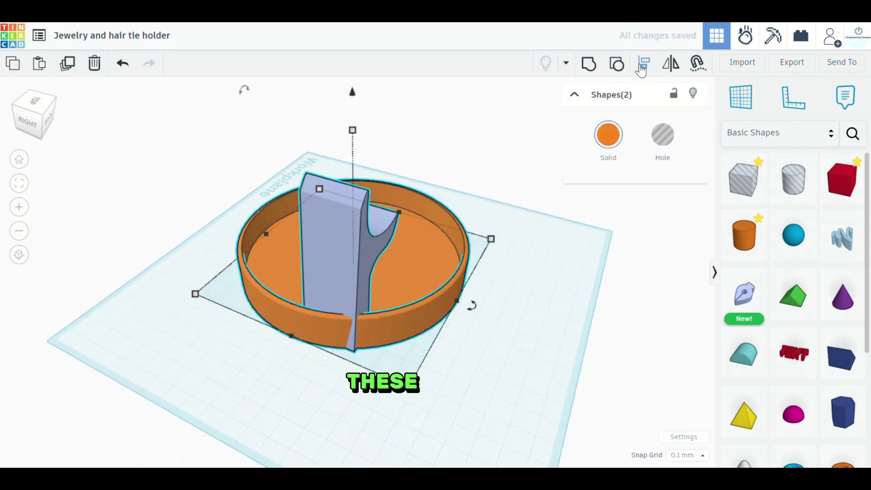
{"action": "left_click", "coordinate": [282, 346]}
{"action": "left_click", "coordinate": [232, 380]}
{"action": "right_click_drag", "start_coordinate": [232, 379], "coordinate": [306, 362]}
Step: Narrow the hook to roughly half its width by pulling in one side
{"action": "left_click", "coordinate": [352, 314]}
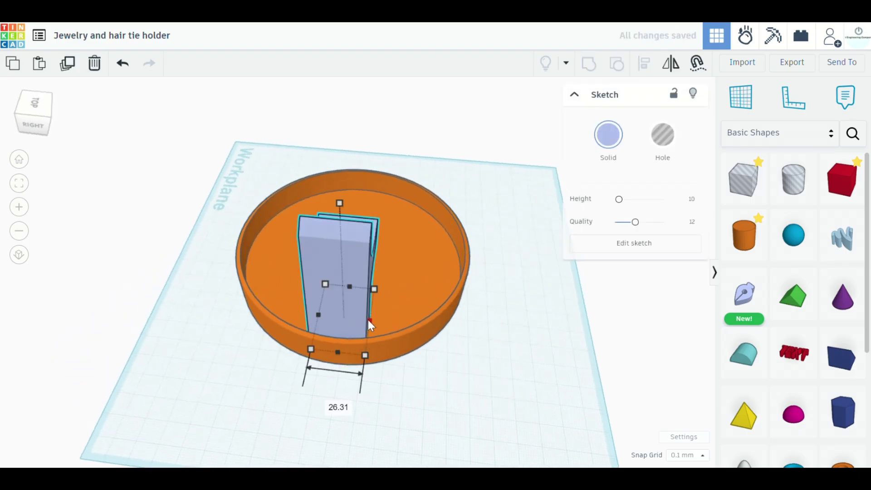
{"action": "left_click_drag", "start_coordinate": [369, 319], "coordinate": [336, 316]}
{"action": "left_click", "coordinate": [375, 408]}
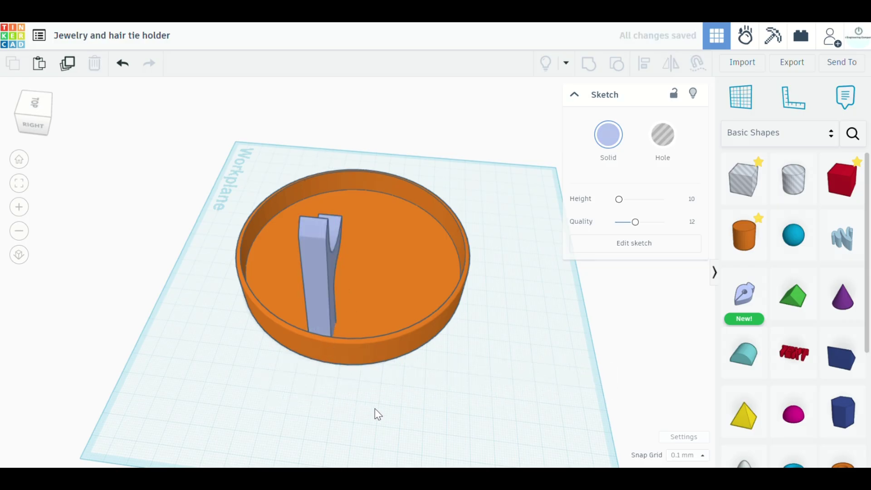
{"action": "mouse_move", "coordinate": [375, 408]}
{"action": "right_mouse_down"}
{"action": "mouse_move", "coordinate": [374, 395]}
{"action": "mouse_move", "coordinate": [390, 400]}
{"action": "right_mouse_up"}
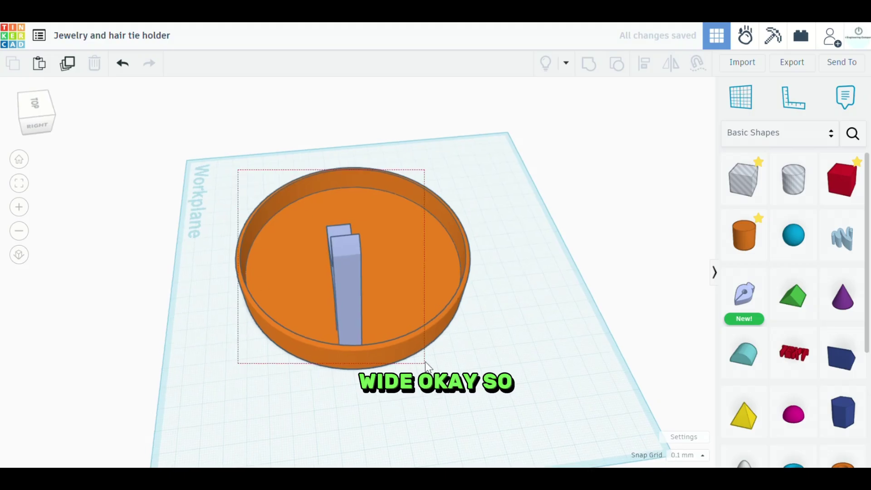
Step: Realign the narrowed hook to the middle of the tray
{"action": "left_click_drag", "start_coordinate": [238, 169], "coordinate": [433, 356]}
{"action": "key", "text": "ctrl+a"}
{"action": "left_click", "coordinate": [644, 63]}
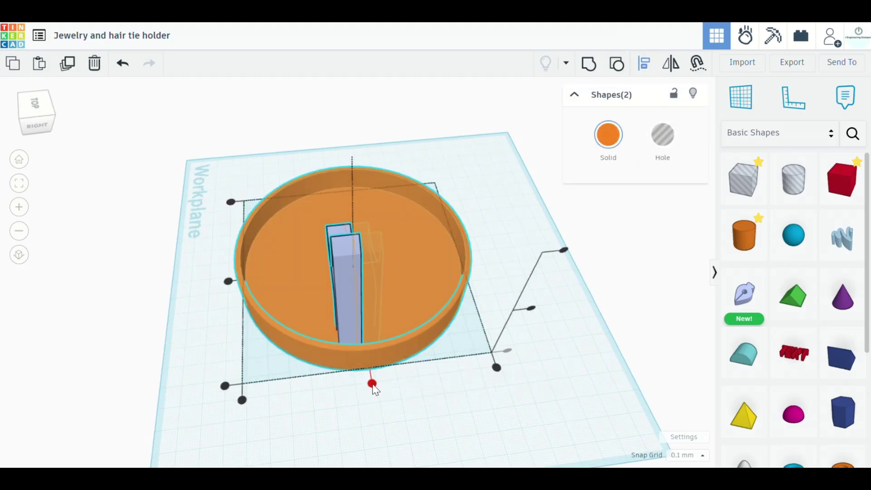
{"action": "left_click", "coordinate": [371, 383]}
{"action": "left_click", "coordinate": [201, 345]}
Step: Set the hook's overall height to 100 mm
{"action": "right_click_drag", "start_coordinate": [201, 346], "coordinate": [511, 349]}
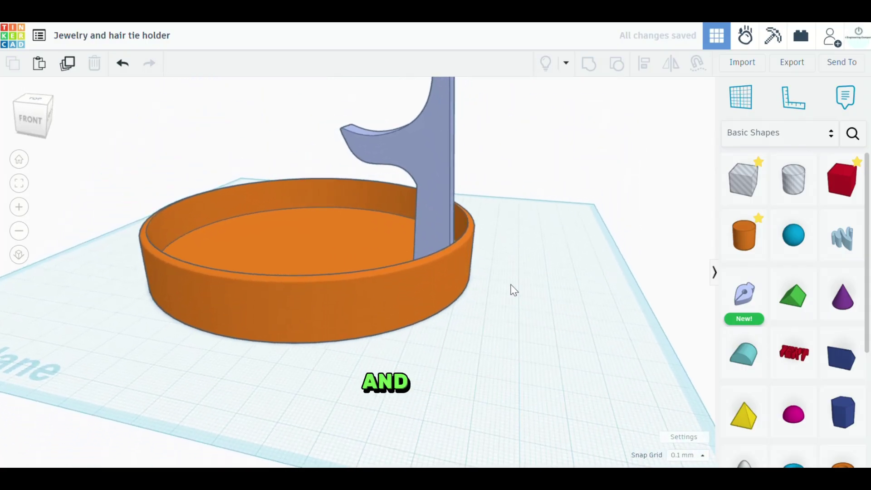
{"action": "right_click_drag", "start_coordinate": [514, 283], "coordinate": [473, 297]}
{"action": "left_click", "coordinate": [456, 270]}
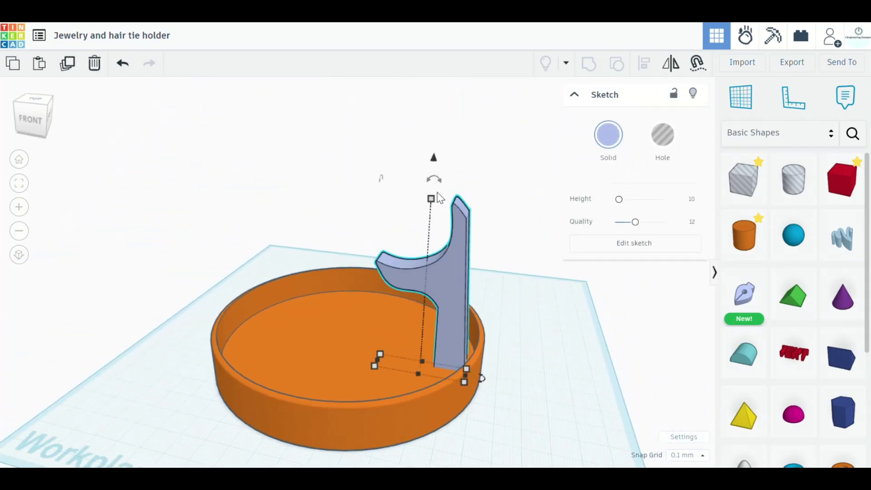
{"action": "left_click", "coordinate": [486, 287]}
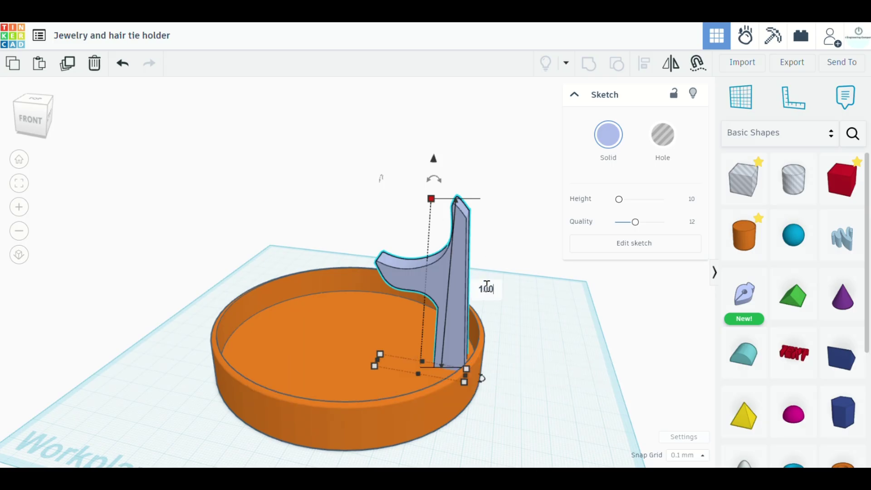
{"action": "key", "text": "Return"}
Step: Nudge the hook outward toward the tray's rim by three 0.1 mm increments
{"action": "mouse_move", "coordinate": [534, 302]}
{"action": "right_mouse_down"}
{"action": "mouse_move", "coordinate": [519, 295]}
{"action": "mouse_move", "coordinate": [554, 302]}
{"action": "mouse_move", "coordinate": [546, 295]}
{"action": "mouse_move", "coordinate": [563, 311]}
{"action": "mouse_move", "coordinate": [545, 302]}
{"action": "mouse_move", "coordinate": [528, 356]}
{"action": "mouse_move", "coordinate": [492, 362]}
{"action": "right_mouse_up"}
{"action": "scroll", "coordinate": [504, 360], "scroll_direction": "up", "scroll_amount": 3}
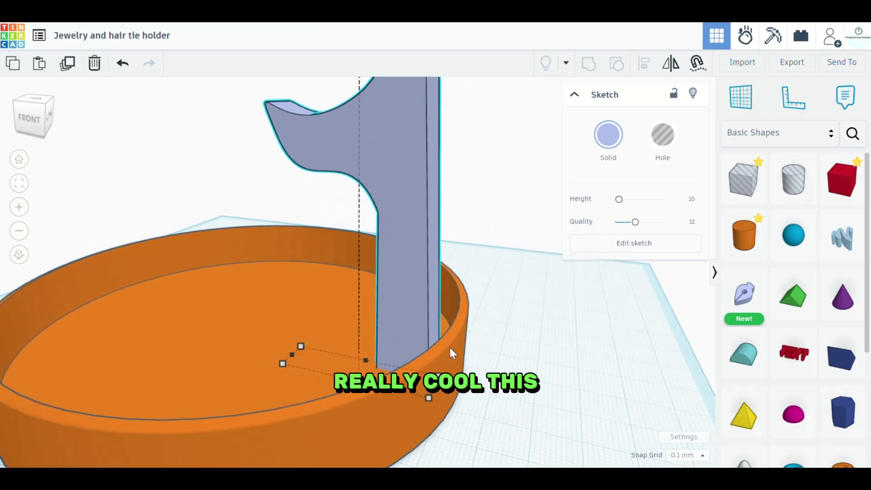
{"action": "key", "text": "Right"}
{"action": "key", "text": "Right"}
{"action": "key", "text": "Right"}
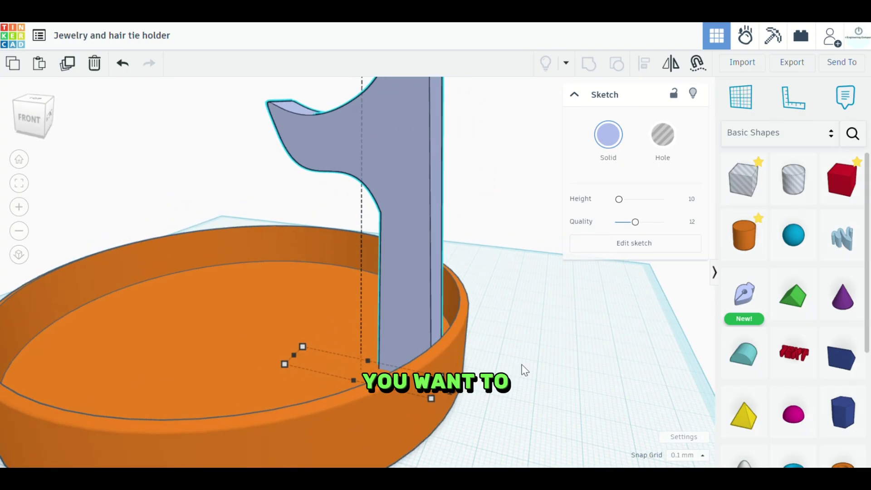
Step: Nudge the hook outward in 0.1 mm increments until its base is embedded in the tray's side wall
{"action": "key", "text": "Right"}
{"action": "key", "text": "Right"}
{"action": "key", "text": "Right"}
{"action": "key", "text": "Right"}
{"action": "key", "text": "Right"}
{"action": "key", "text": "Right"}
{"action": "key", "text": "Right"}
{"action": "key", "text": "Right"}
{"action": "key", "text": "Right"}
{"action": "key", "text": "Right"}
{"action": "key", "text": "Right"}
{"action": "key", "text": "Right"}
{"action": "key", "text": "Right"}
{"action": "key", "text": "Right"}
{"action": "key", "text": "Right"}
{"action": "key", "text": "Right"}
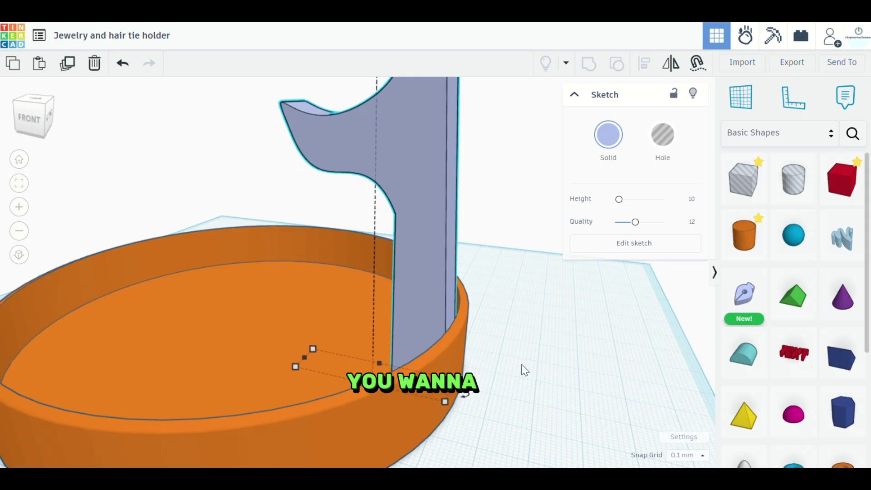
{"action": "key", "text": "Right"}
{"action": "key", "text": "Right"}
{"action": "key", "text": "Right"}
{"action": "key", "text": "Right"}
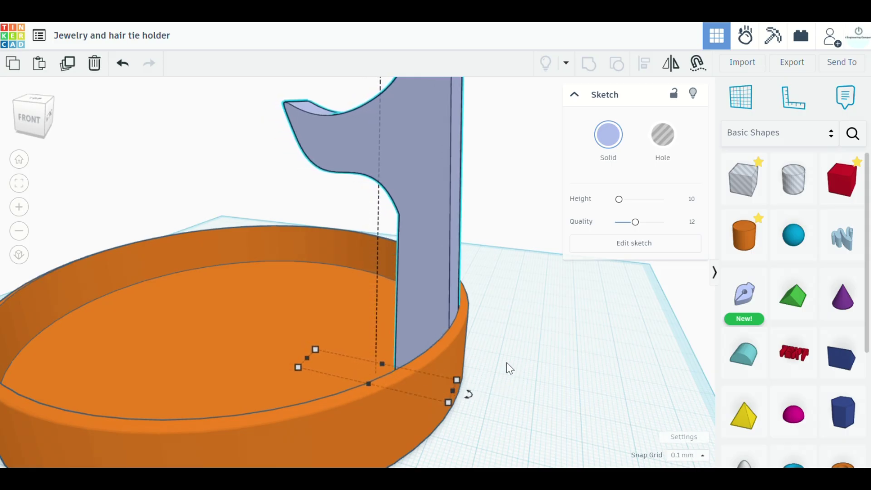
{"action": "scroll", "coordinate": [456, 319], "scroll_direction": "up", "scroll_amount": 5}
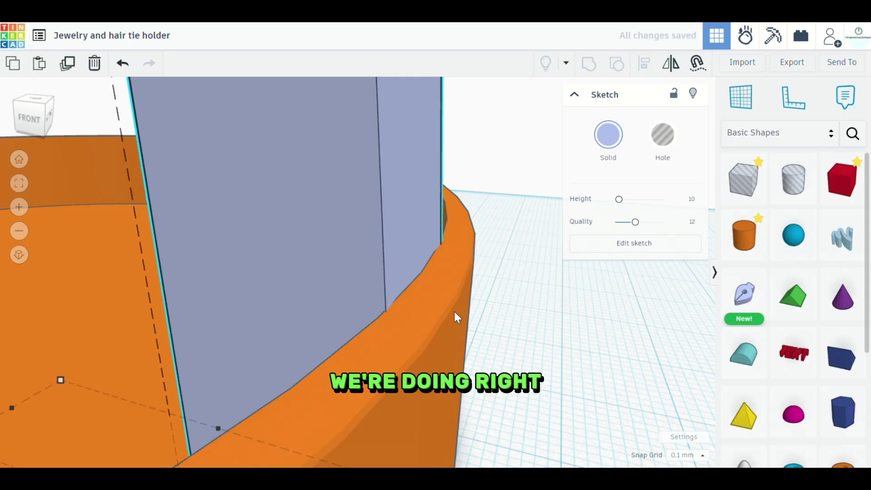
{"action": "key", "text": "Right"}
{"action": "key", "text": "Right"}
{"action": "key", "text": "Right"}
{"action": "key", "text": "Right"}
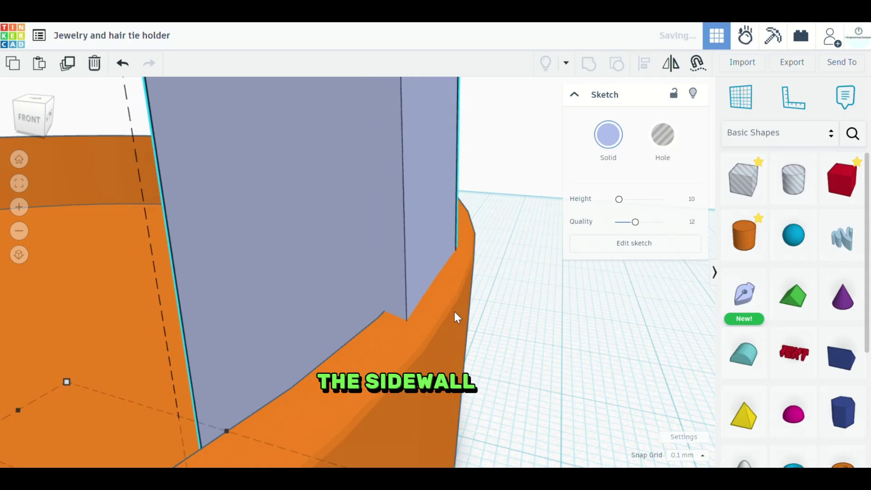
Step: Nudge the hook back inward by 0.1 mm so its base does not poke through the tray's outer wall
{"action": "scroll", "coordinate": [592, 314], "scroll_direction": "down", "scroll_amount": 3}
{"action": "mouse_move", "coordinate": [593, 313]}
{"action": "right_mouse_down"}
{"action": "mouse_move", "coordinate": [445, 330]}
{"action": "mouse_move", "coordinate": [470, 317]}
{"action": "right_mouse_up"}
{"action": "middle_click_drag", "start_coordinate": [245, 424], "coordinate": [351, 338]}
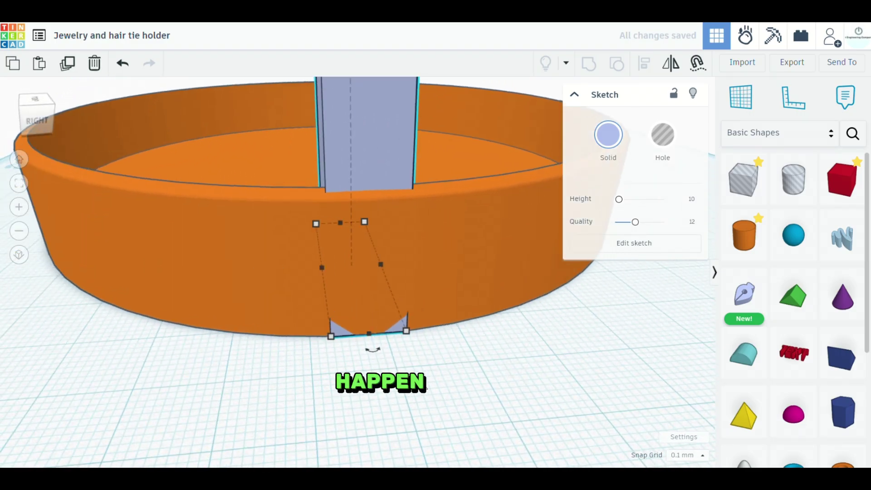
{"action": "key", "text": "Up"}
{"action": "left_click", "coordinate": [428, 404]}
{"action": "mouse_move", "coordinate": [428, 403]}
{"action": "right_mouse_down"}
{"action": "mouse_move", "coordinate": [496, 318]}
{"action": "mouse_move", "coordinate": [511, 367]}
{"action": "mouse_move", "coordinate": [511, 342]}
{"action": "right_mouse_up"}
{"action": "scroll", "coordinate": [542, 260], "scroll_direction": "down", "scroll_amount": 3}
{"action": "middle_click_drag", "start_coordinate": [541, 261], "coordinate": [584, 322]}
{"action": "scroll", "coordinate": [590, 313], "scroll_direction": "down", "scroll_amount": 3}
{"action": "right_click_drag", "start_coordinate": [627, 297], "coordinate": [537, 273]}
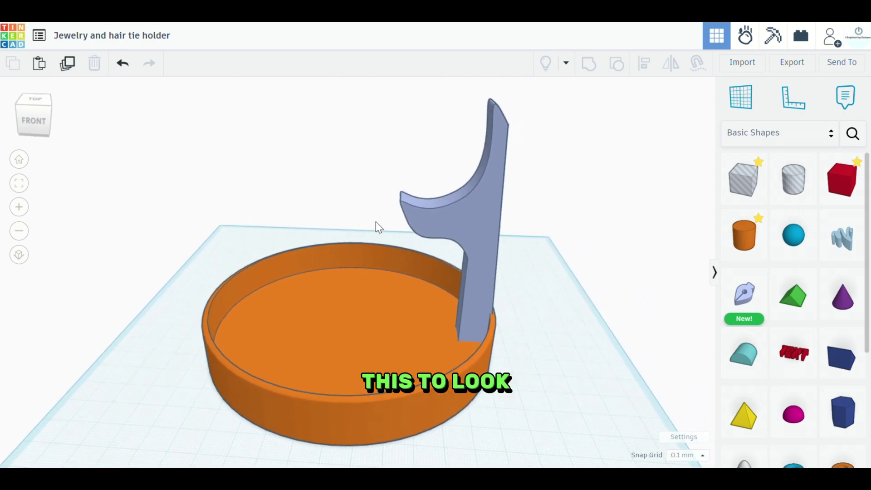
Step: Edit the hook's sketch, extending the prong's tip and moving the stem's upper inner corner toward the tray's centre
{"action": "left_click", "coordinate": [473, 209]}
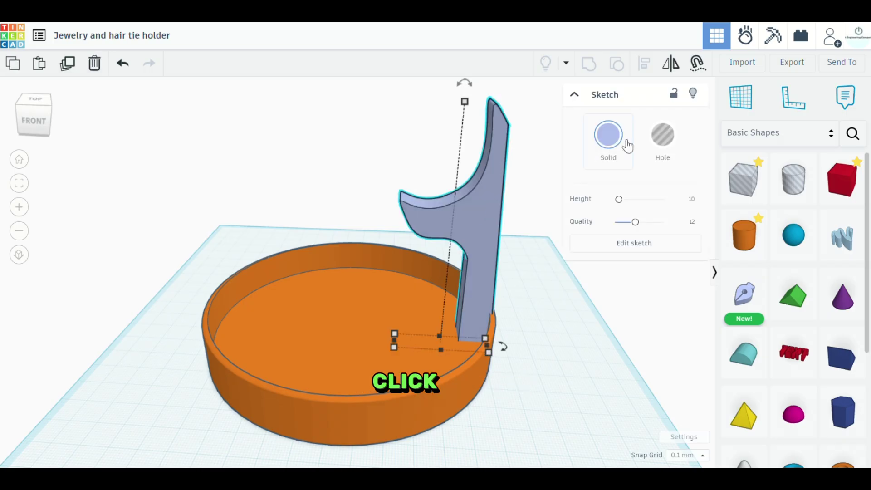
{"action": "left_click", "coordinate": [633, 247]}
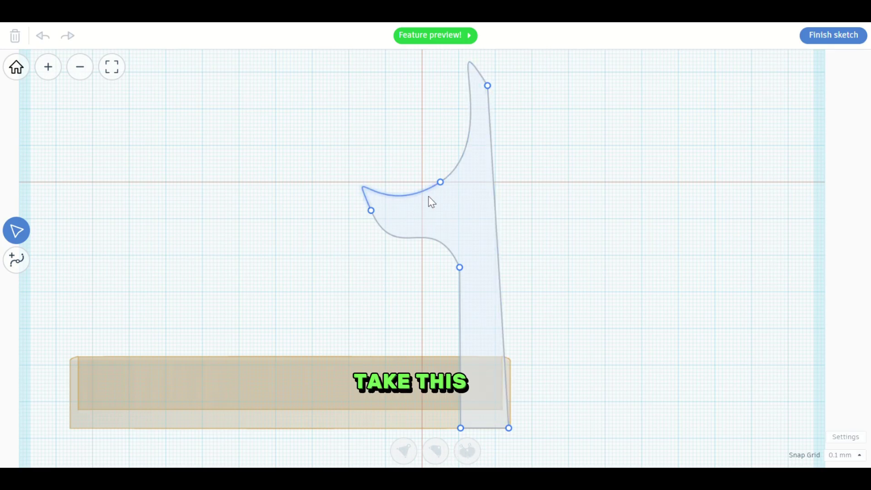
{"action": "mouse_move", "coordinate": [371, 211]}
{"action": "left_mouse_down"}
{"action": "mouse_move", "coordinate": [326, 218]}
{"action": "mouse_move", "coordinate": [321, 193]}
{"action": "left_mouse_up"}
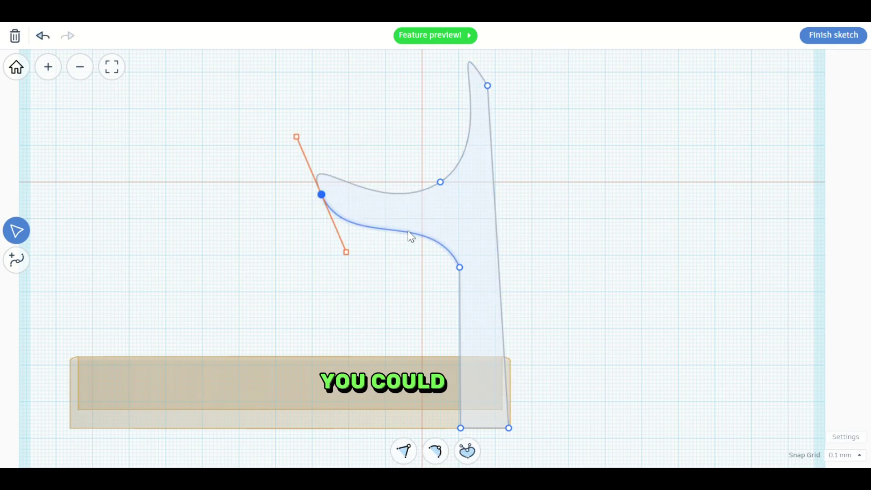
{"action": "mouse_move", "coordinate": [459, 267]}
{"action": "left_mouse_down"}
{"action": "mouse_move", "coordinate": [398, 276]}
{"action": "mouse_move", "coordinate": [422, 266]}
{"action": "left_mouse_up"}
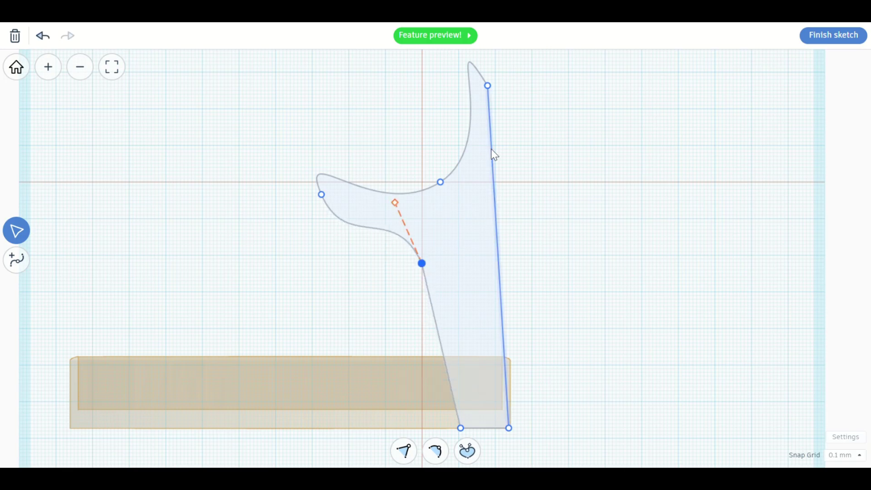
{"action": "mouse_move", "coordinate": [489, 146]}
{"action": "left_mouse_down"}
{"action": "mouse_move", "coordinate": [448, 166]}
{"action": "mouse_move", "coordinate": [499, 167]}
{"action": "mouse_move", "coordinate": [492, 143]}
{"action": "left_mouse_up"}
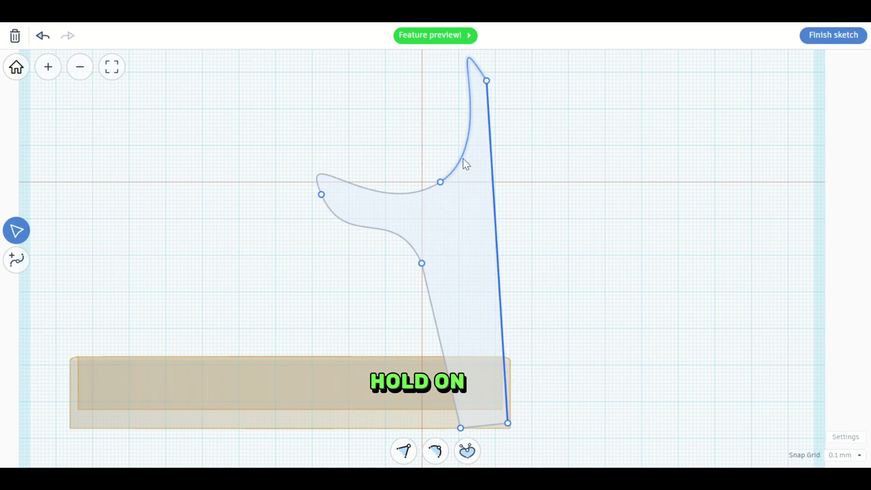
Step: Shift the prong's upper and tip nodes and lower the hook's top node to shorten the outline
{"action": "left_click_drag", "start_coordinate": [440, 182], "coordinate": [405, 194]}
{"action": "left_click_drag", "start_coordinate": [321, 194], "coordinate": [311, 211]}
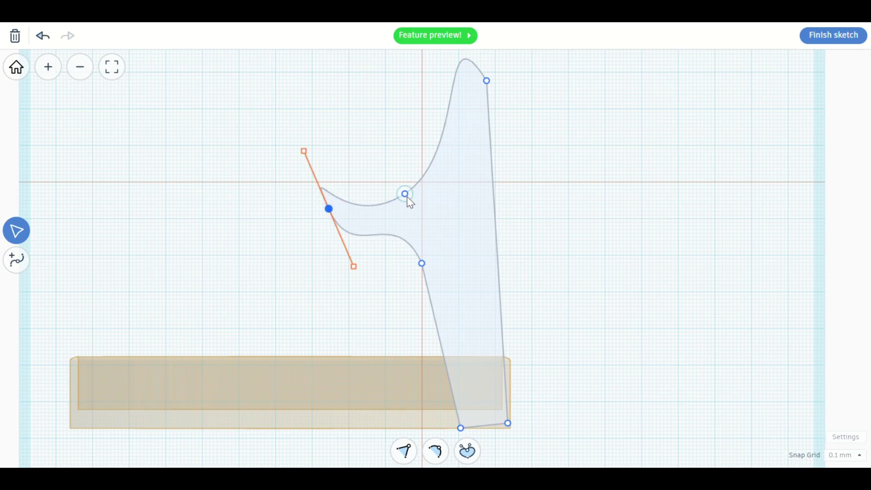
{"action": "left_click_drag", "start_coordinate": [471, 63], "coordinate": [496, 143]}
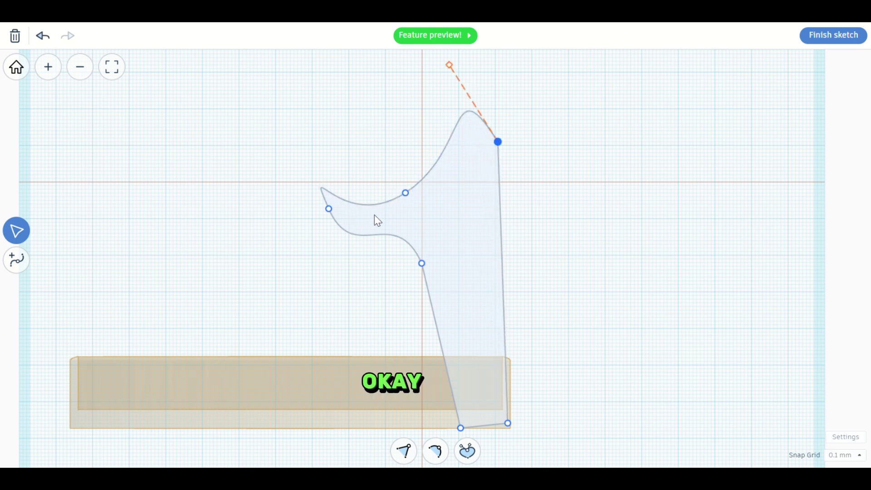
{"action": "mouse_move", "coordinate": [375, 216]}
{"action": "left_mouse_down"}
{"action": "mouse_move", "coordinate": [387, 214]}
{"action": "mouse_move", "coordinate": [328, 205]}
{"action": "mouse_move", "coordinate": [392, 198]}
{"action": "mouse_move", "coordinate": [378, 199]}
{"action": "left_mouse_up"}
{"action": "key", "text": "Escape"}
Step: Reshape the sketch into a branch-like hook with a slim rounded prong, blunt top and straight stem, and finish the sketch
{"action": "left_click_drag", "start_coordinate": [441, 176], "coordinate": [447, 198]}
{"action": "mouse_move", "coordinate": [353, 203]}
{"action": "left_mouse_down"}
{"action": "mouse_move", "coordinate": [381, 237]}
{"action": "mouse_move", "coordinate": [360, 242]}
{"action": "mouse_move", "coordinate": [349, 205]}
{"action": "left_mouse_up"}
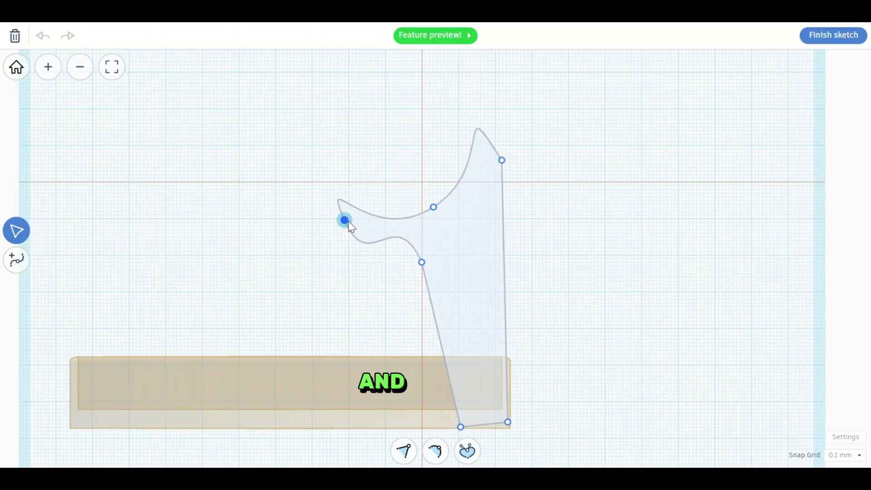
{"action": "left_click_drag", "start_coordinate": [410, 220], "coordinate": [429, 222]}
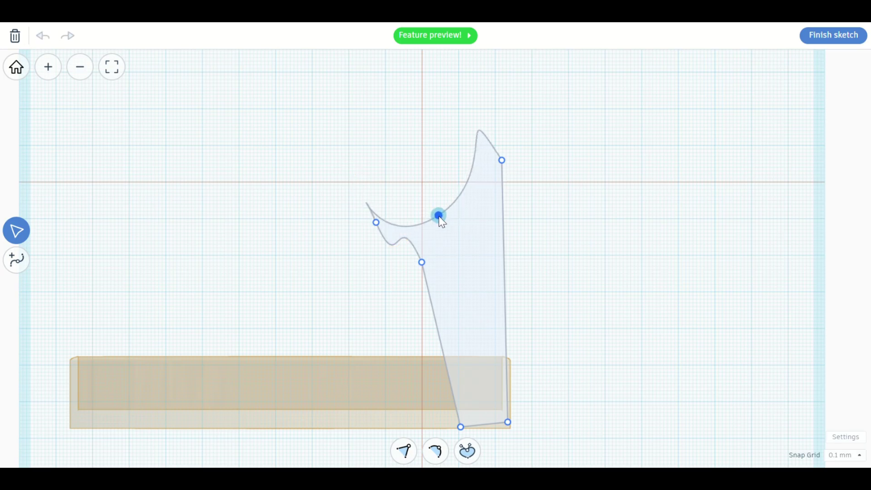
{"action": "left_click_drag", "start_coordinate": [399, 251], "coordinate": [436, 257]}
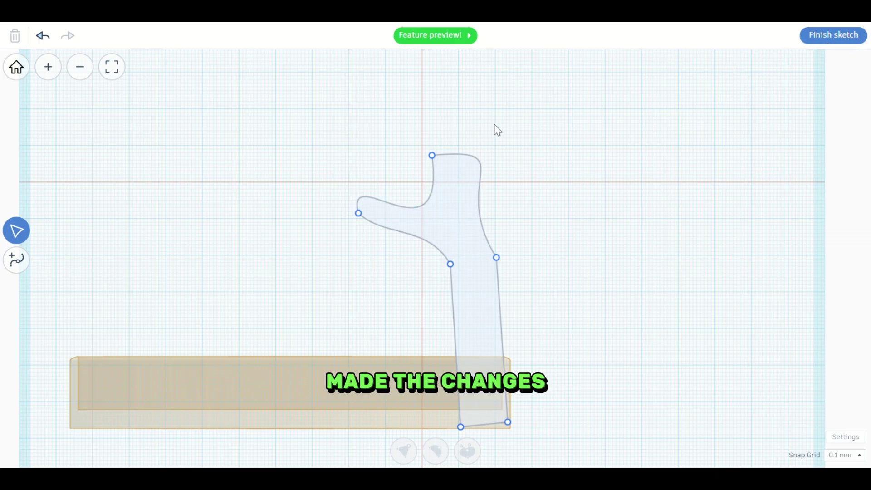
{"action": "left_click", "coordinate": [840, 36]}
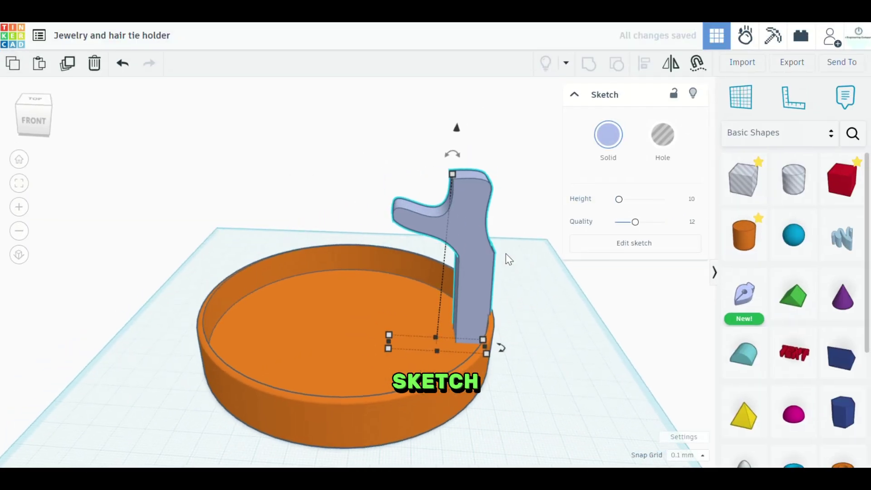
Step: Select the tray and hook together and check whether the hook is centred across the tray
{"action": "left_click", "coordinate": [534, 304]}
{"action": "mouse_move", "coordinate": [532, 295]}
{"action": "right_mouse_down"}
{"action": "mouse_move", "coordinate": [539, 268]}
{"action": "mouse_move", "coordinate": [519, 296]}
{"action": "right_mouse_up"}
{"action": "right_click_drag", "start_coordinate": [127, 252], "coordinate": [344, 279]}
{"action": "left_click_drag", "start_coordinate": [272, 131], "coordinate": [528, 369]}
{"action": "left_click", "coordinate": [644, 63]}
{"action": "left_click", "coordinate": [178, 325]}
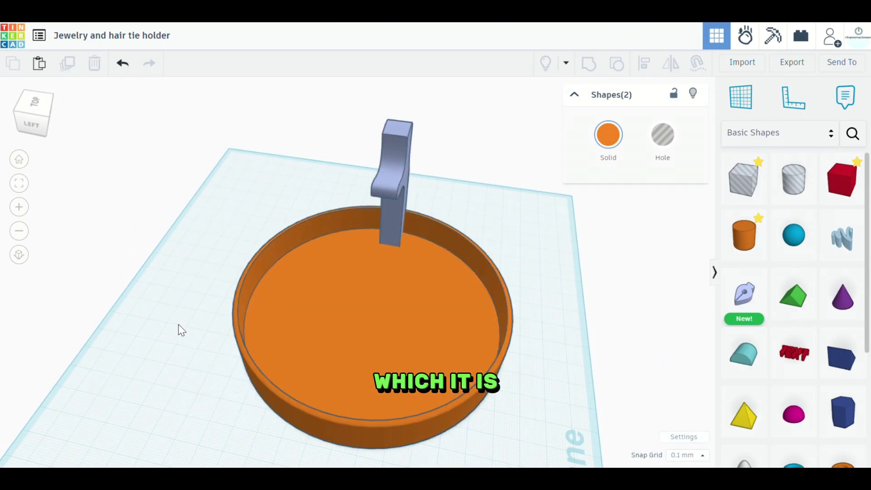
Step: Set the reshaped hook's overall height to 100 mm
{"action": "right_click_drag", "start_coordinate": [455, 301], "coordinate": [617, 367]}
{"action": "scroll", "coordinate": [460, 206], "scroll_direction": "down", "scroll_amount": 2}
{"action": "left_click", "coordinate": [441, 185]}
{"action": "left_click", "coordinate": [428, 136]}
{"action": "left_click", "coordinate": [482, 231]}
{"action": "type", "text": "100"}
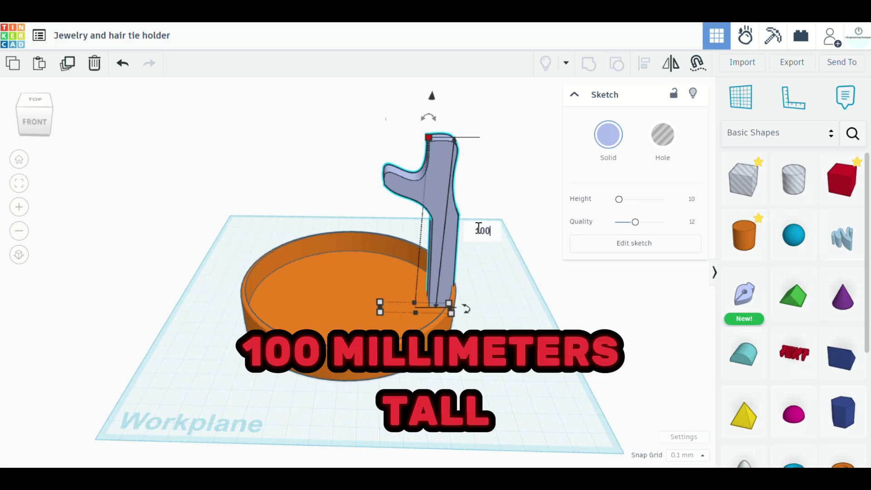
{"action": "key", "text": "Return"}
Step: Select the tray and hook together and group them into one object
{"action": "left_click", "coordinate": [521, 341]}
{"action": "right_click_drag", "start_coordinate": [521, 340], "coordinate": [518, 318]}
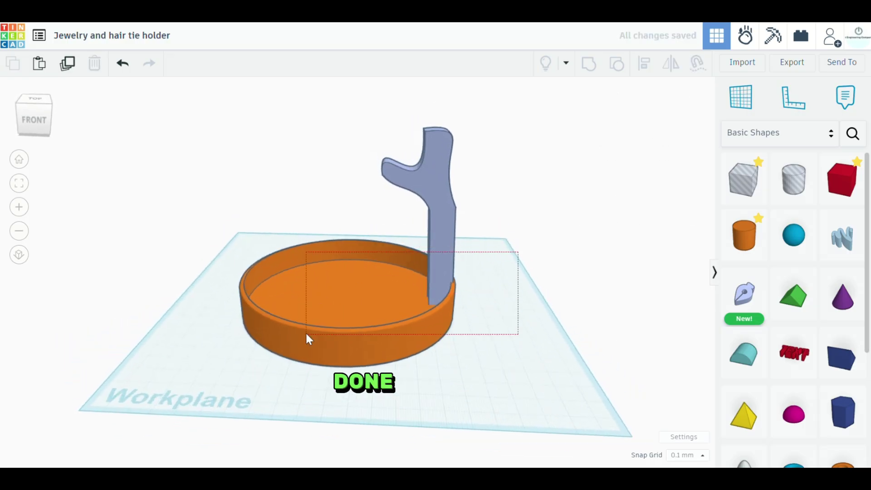
{"action": "left_click_drag", "start_coordinate": [307, 336], "coordinate": [307, 336]}
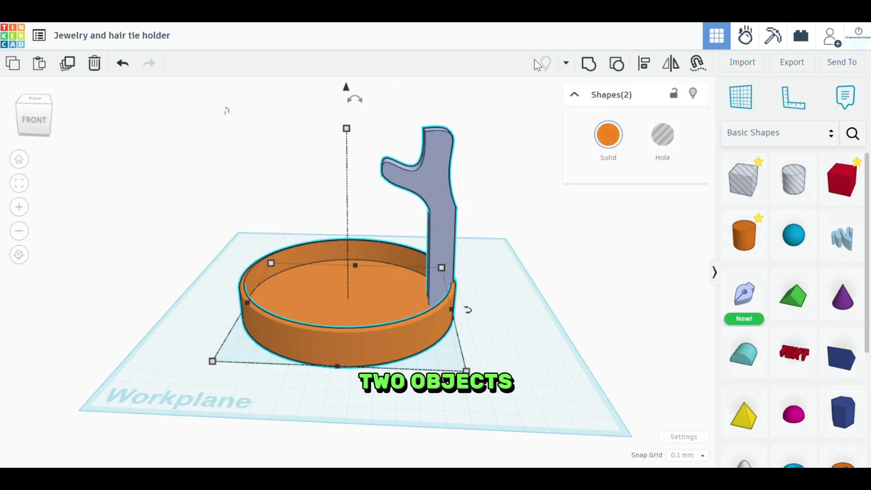
{"action": "left_click", "coordinate": [541, 262]}
{"action": "right_click_drag", "start_coordinate": [214, 284], "coordinate": [196, 275]}
{"action": "right_click_drag", "start_coordinate": [573, 305], "coordinate": [547, 313]}
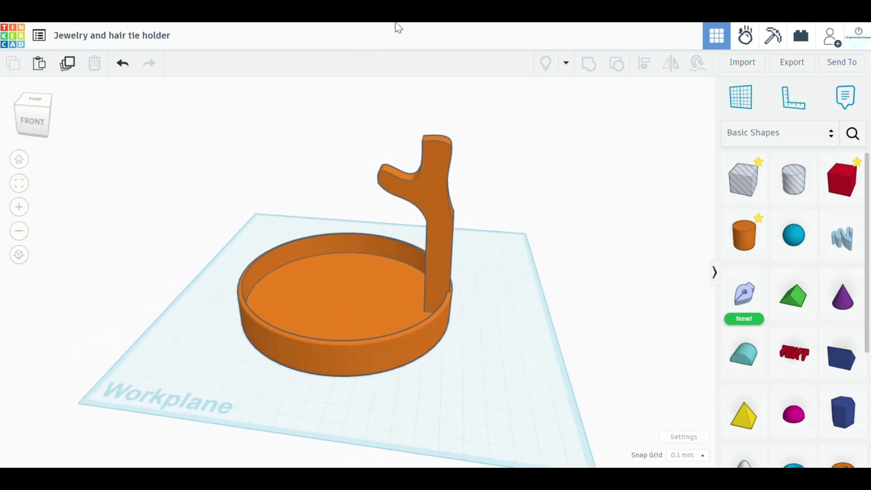